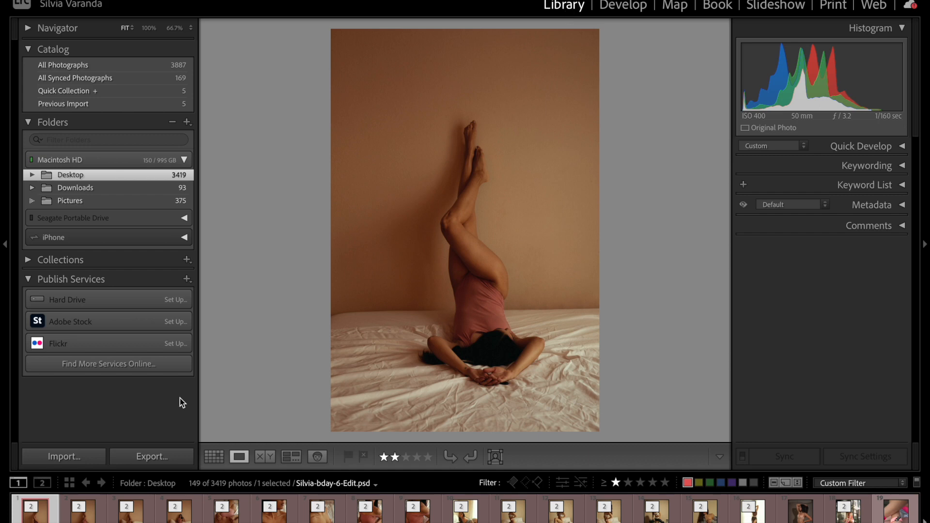
Step: Start a photo import and choose the 100EOS5D folder on the EOS_DIGITAL card as the source
left_click(65, 462)
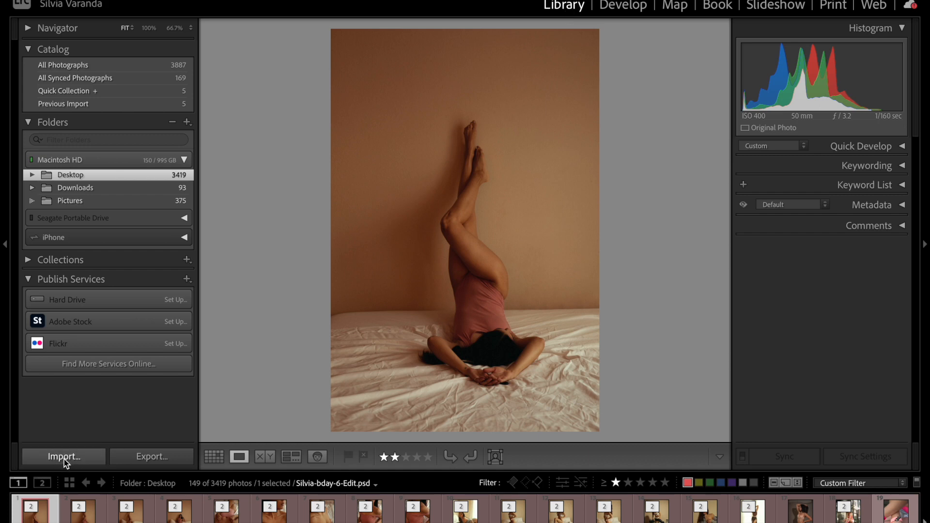
left_click(64, 459)
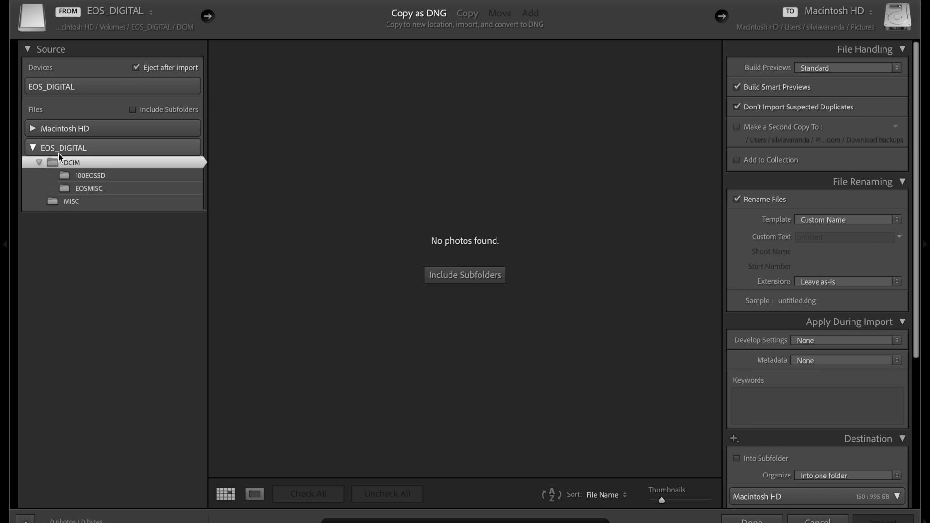
left_click(89, 175)
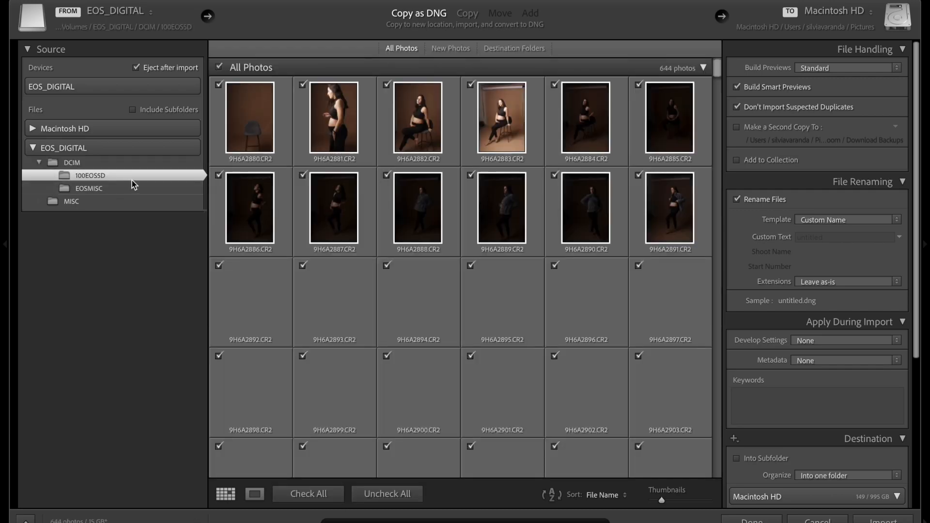
Step: Look through the card's photos and exclude all of them from the import
scroll(377, 338, "down", 5)
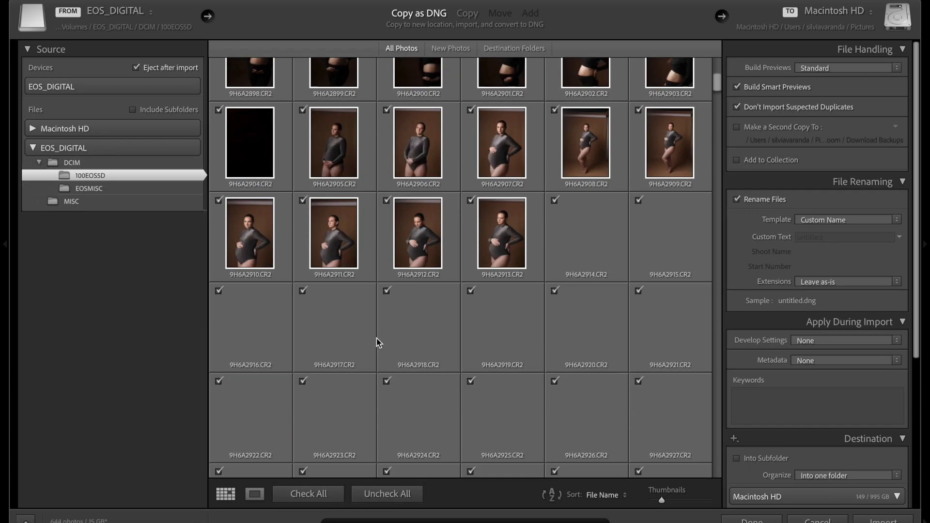
scroll(377, 338, "down", 20)
scroll(377, 338, "down", 20)
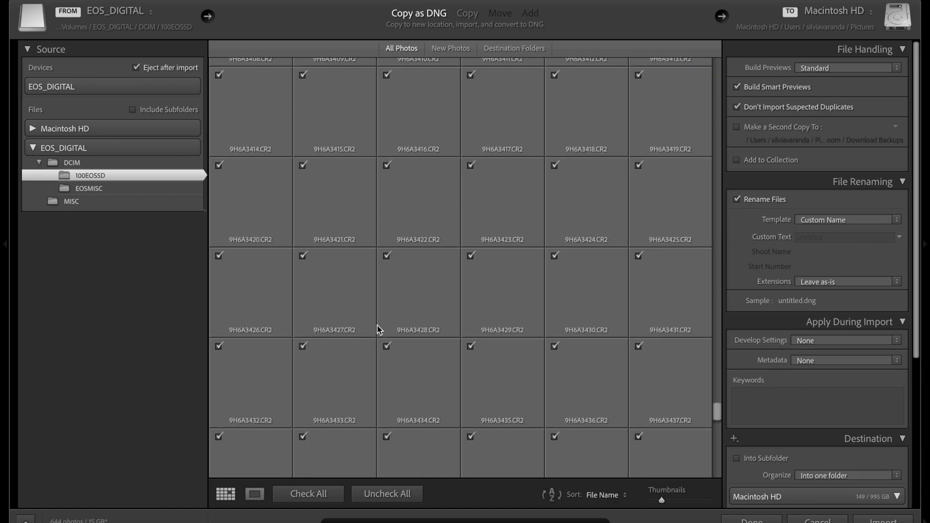
scroll(377, 330, "up", 20)
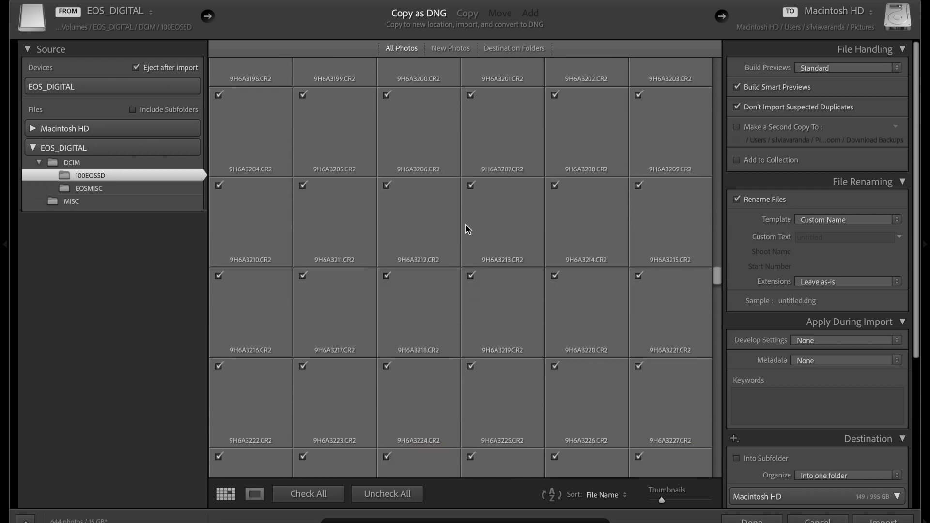
scroll(466, 225, "up", 4)
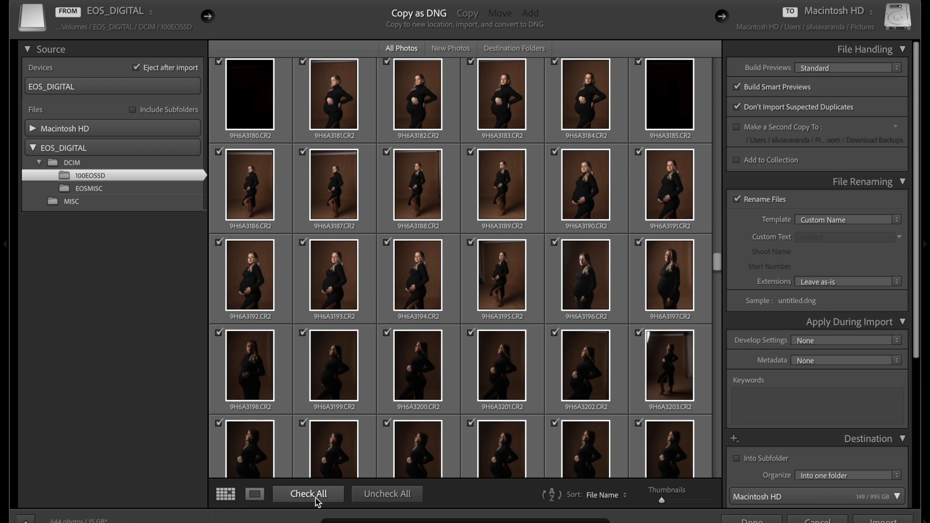
left_click(392, 495)
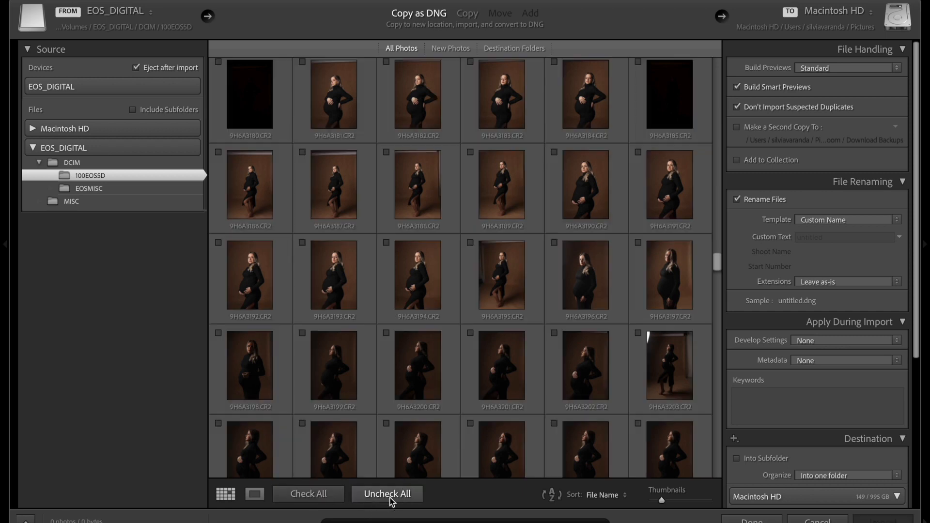
Step: Mark individual photos for import, including 9H6A3188, 9H6A3189, 9H6A3194, 9H6A3195 and two in the row below
left_click(386, 153)
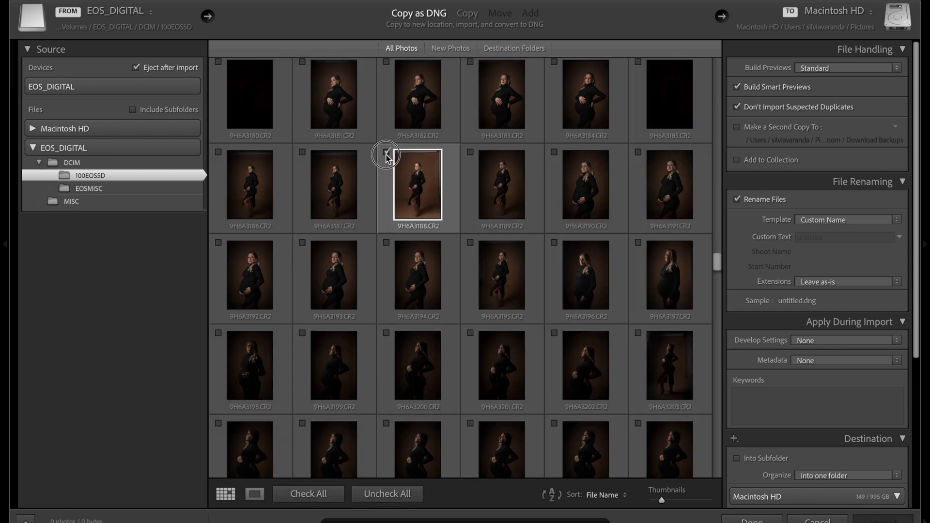
left_click(470, 151)
left_click(474, 243)
left_click(394, 246)
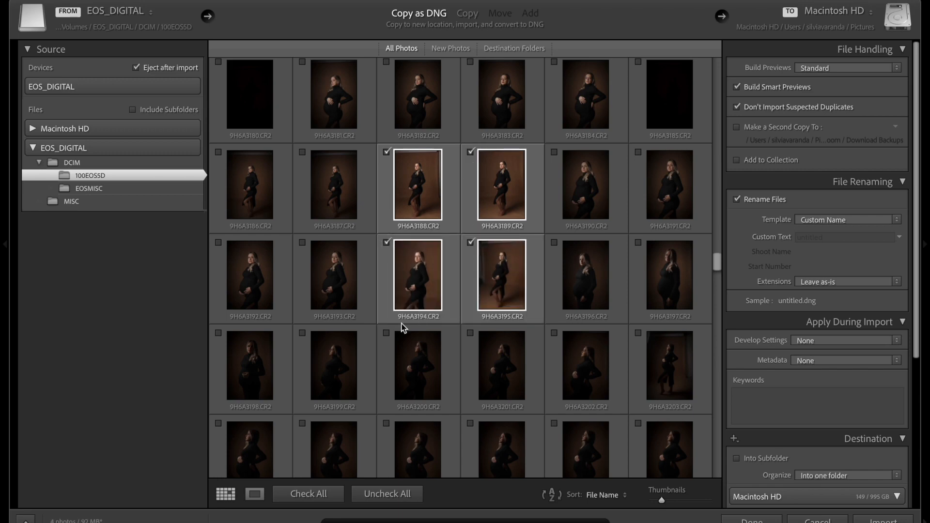
left_click(470, 334)
left_click(386, 334)
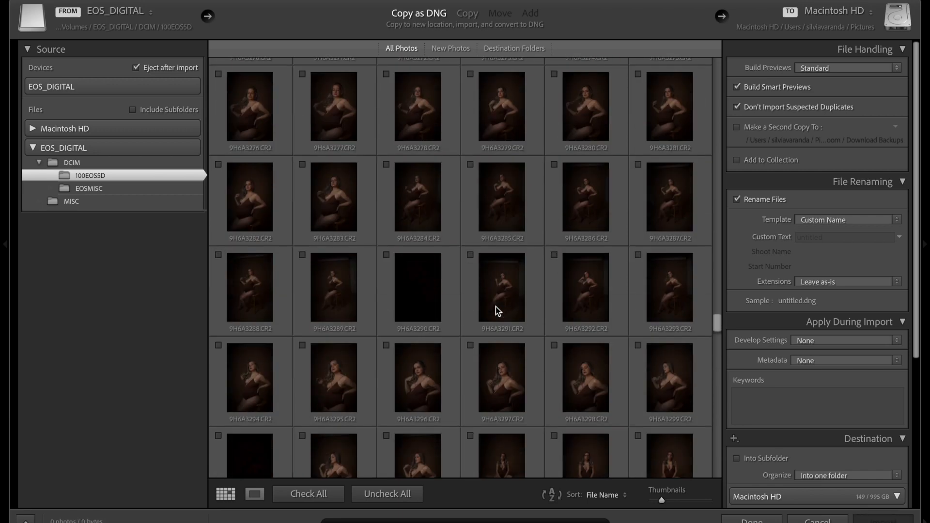
Step: Select the photo range from 9H6A3042 through 9H6A3093 and mark the whole range for import
scroll(496, 308, "up", 10)
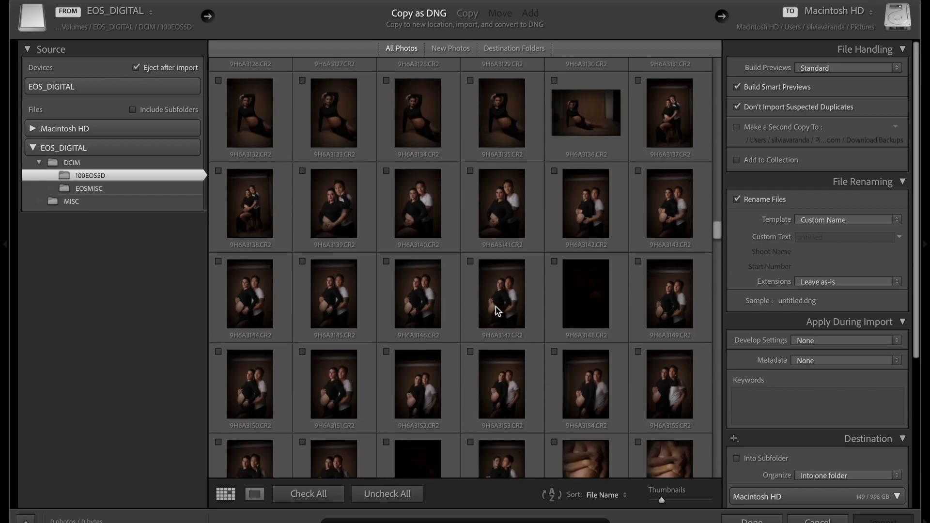
scroll(496, 307, "up", 10)
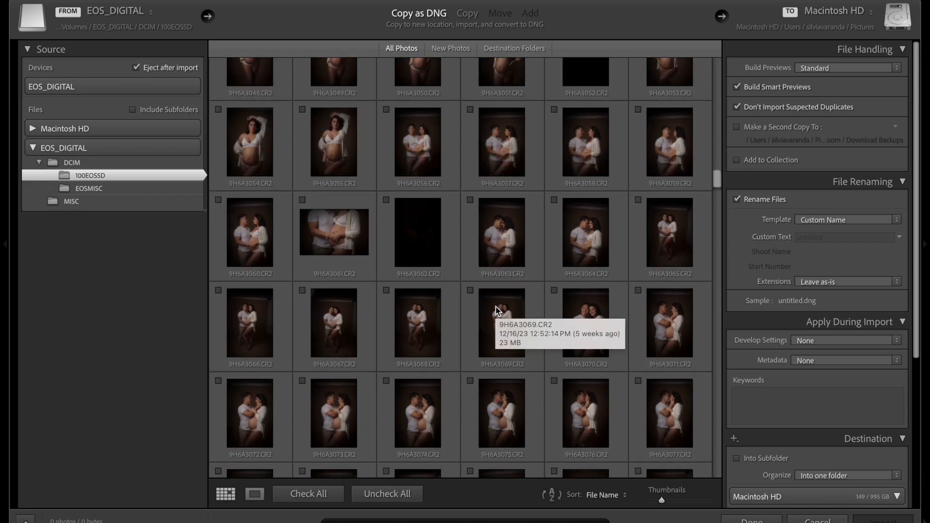
scroll(496, 310, "up", 3)
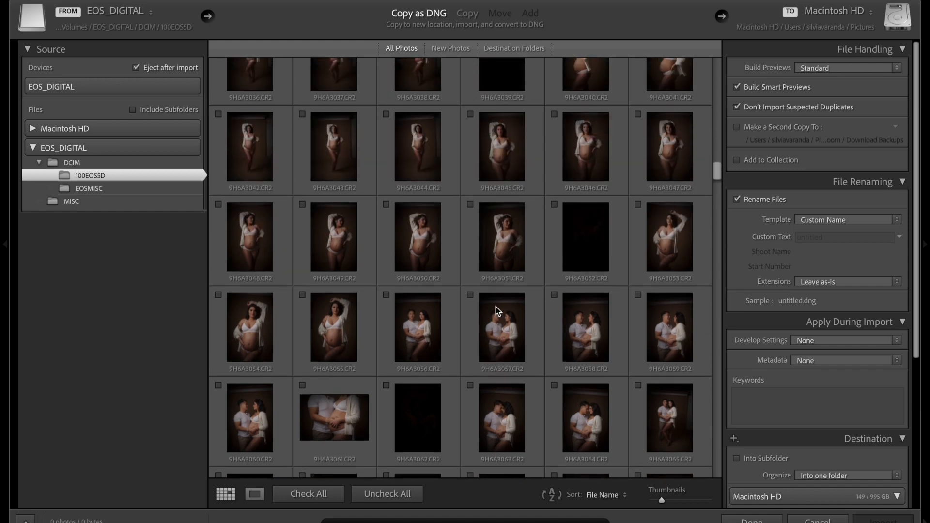
left_click(286, 153)
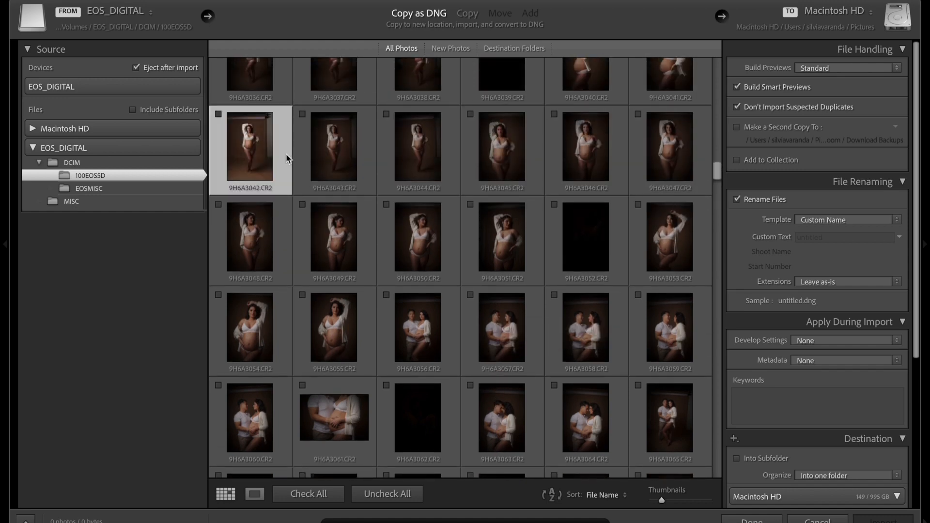
scroll(427, 307, "down", 10)
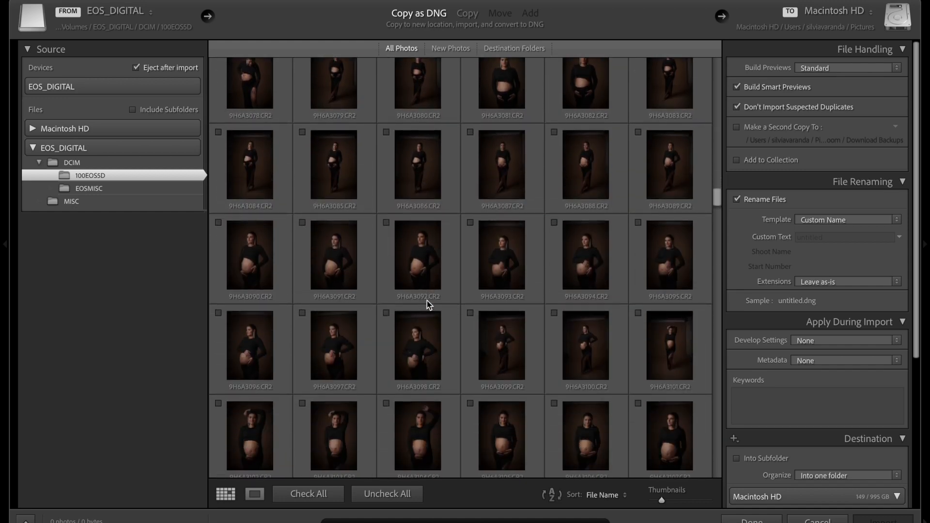
left_click(504, 265, "shift")
scroll(504, 265, "up", 5)
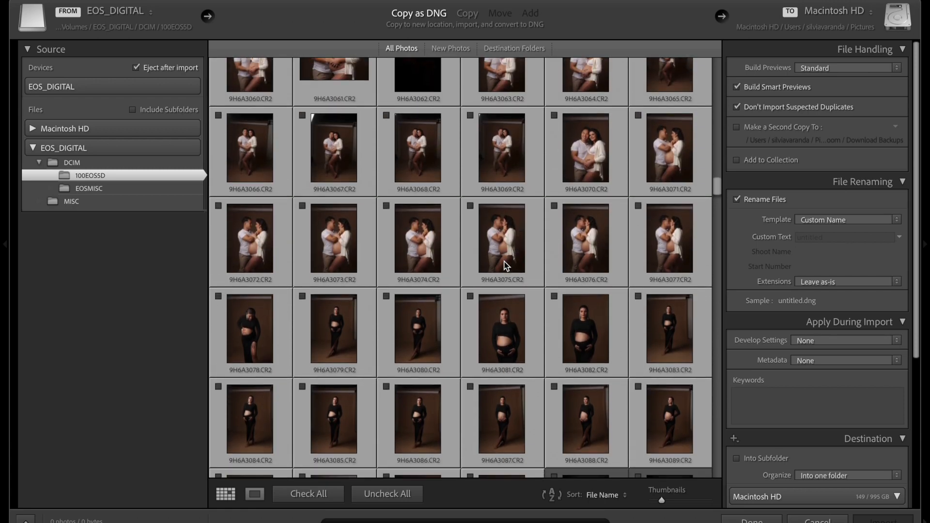
scroll(505, 266, "down", 1)
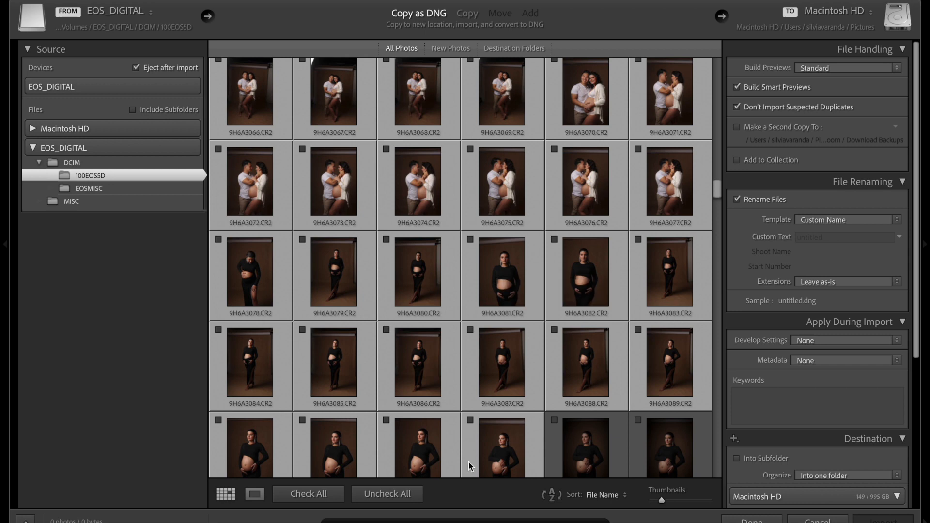
left_click(472, 423)
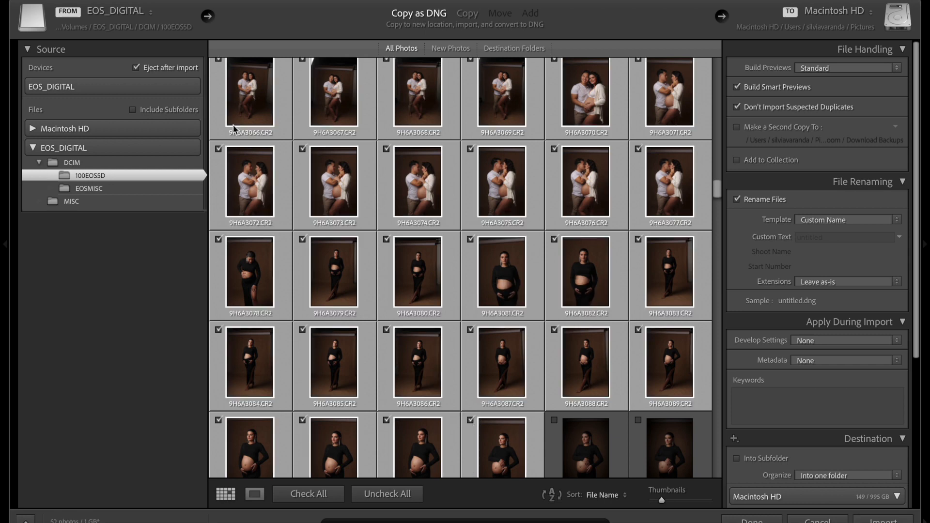
left_click(50, 51)
left_click(50, 52)
scroll(584, 122, "down", 1)
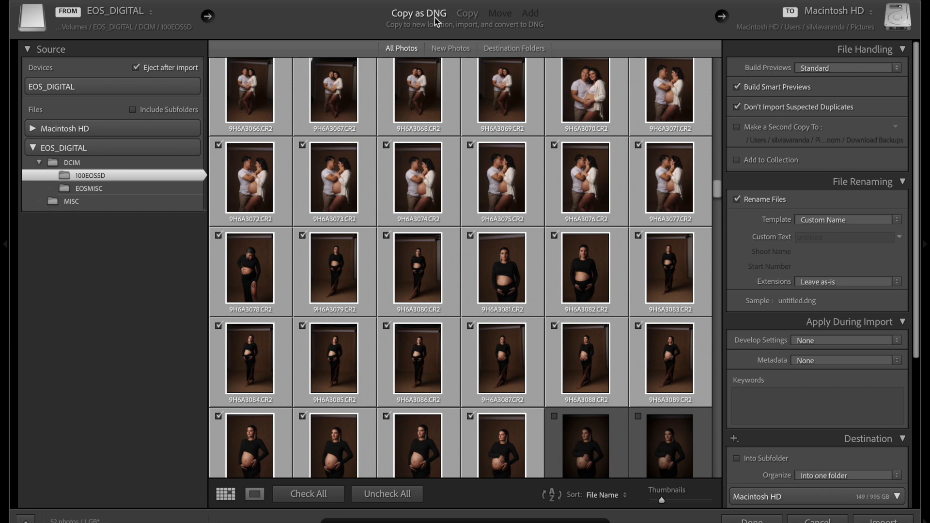
Step: Switch the import method to Copy and return it to Copy as DNG
left_click(468, 15)
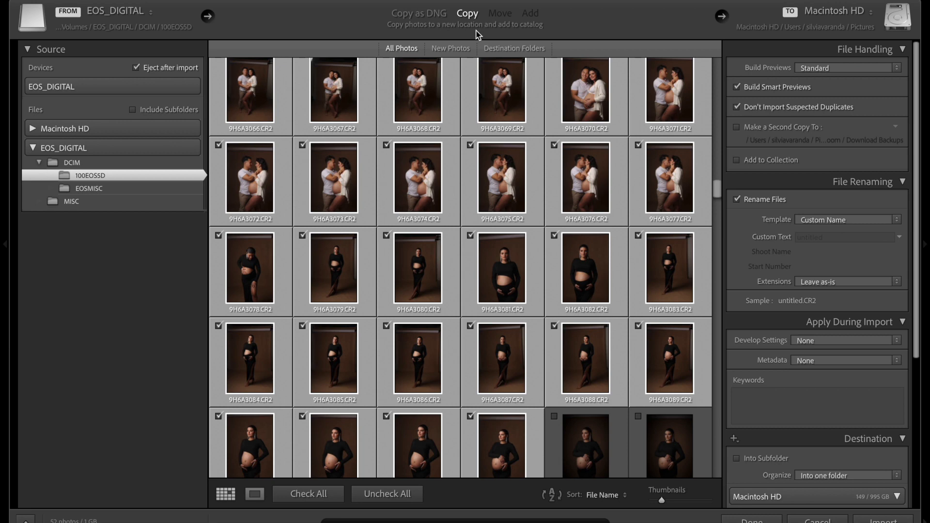
left_click(429, 14)
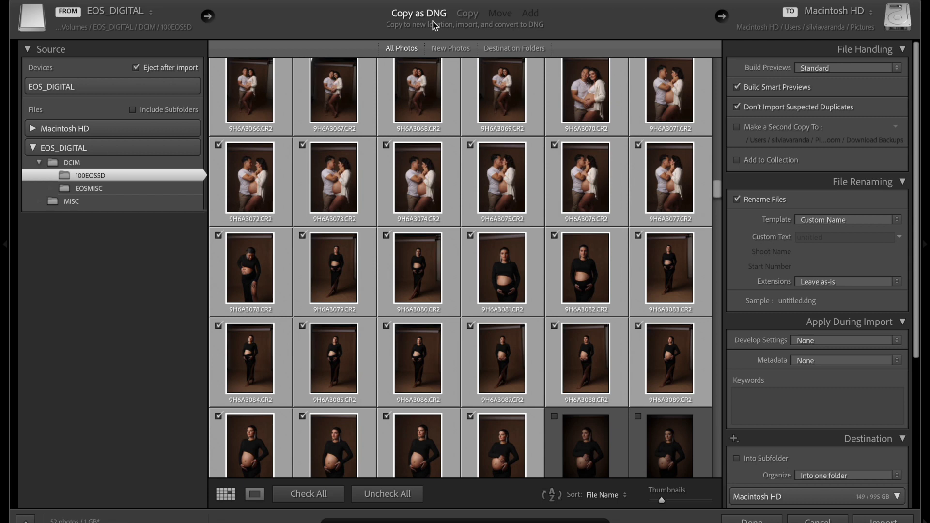
Step: Collapse the File Renaming, Apply During Import and Destination settings, leaving only File Handling expanded
left_click(804, 50)
left_click(810, 70)
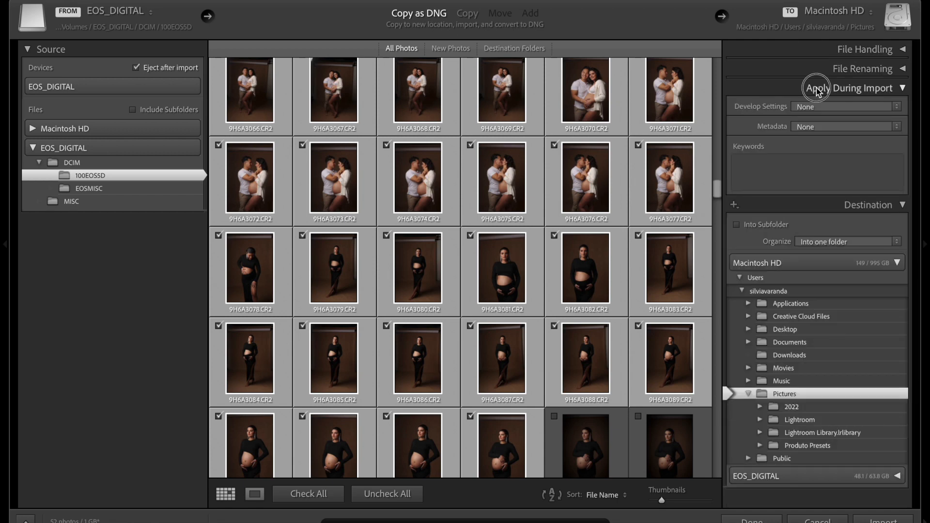
left_click(814, 88)
left_click(816, 108)
left_click(798, 48)
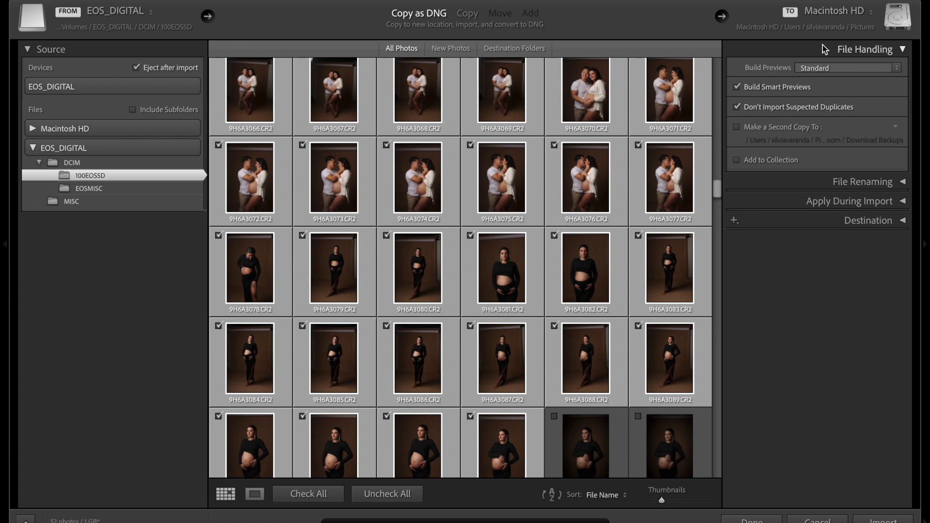
Step: Review the Build Previews options and keep the Standard preview size
left_click(817, 67)
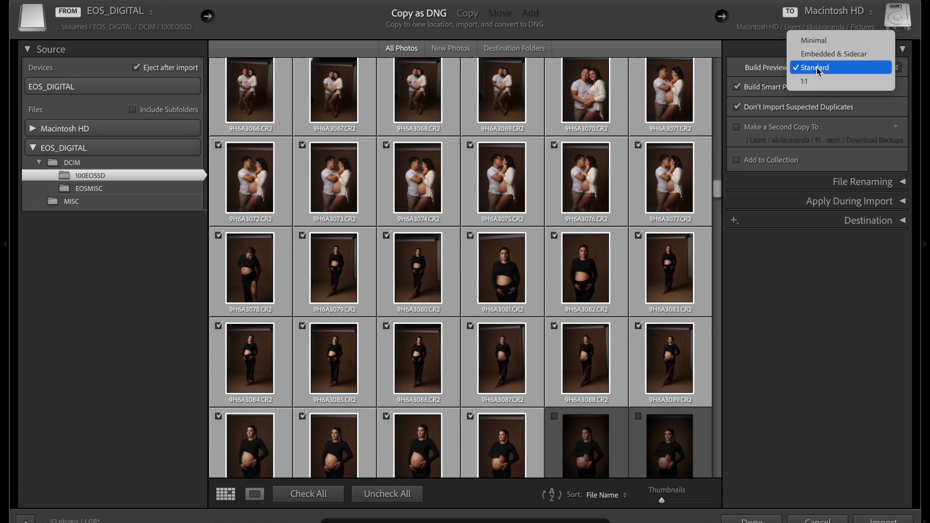
left_click(817, 69)
left_click(816, 70)
left_click(821, 69)
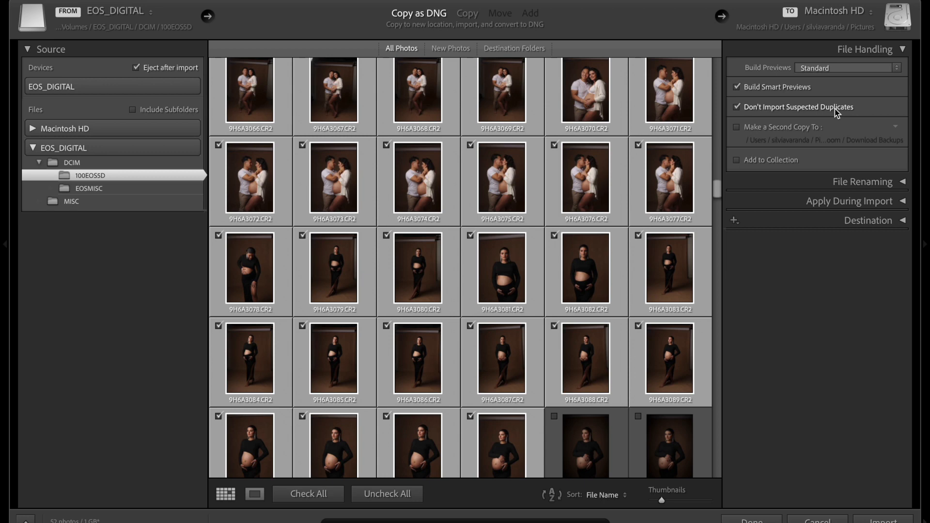
Step: Try turning on the second copy of the imported files and choosing its backup folder
left_click(737, 128)
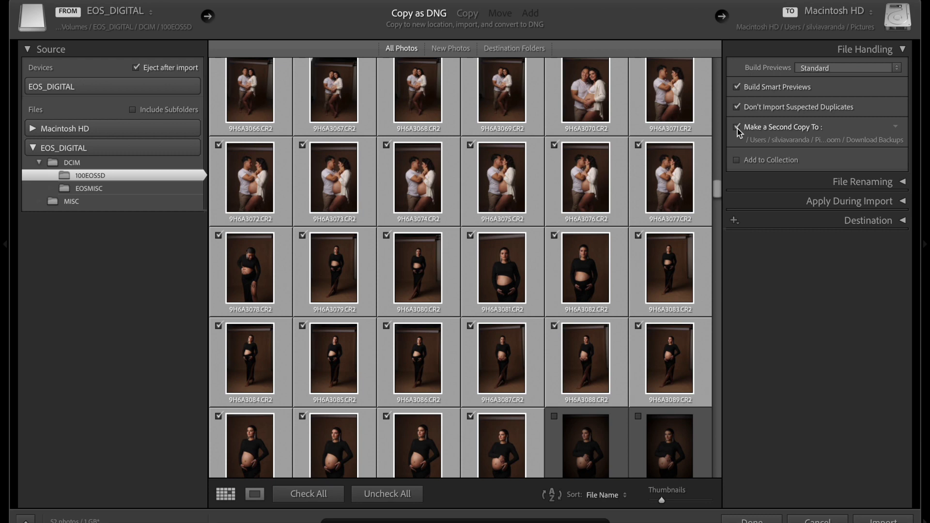
left_click(738, 129)
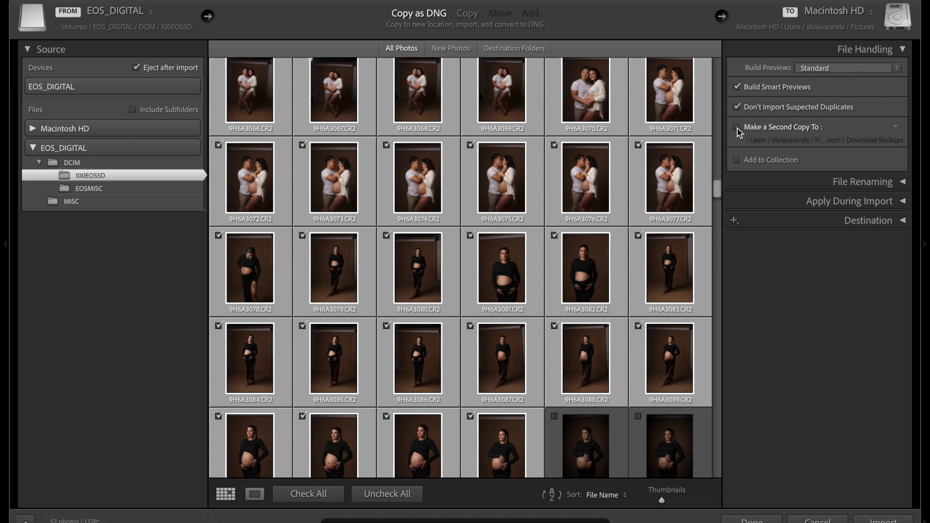
left_click(882, 139)
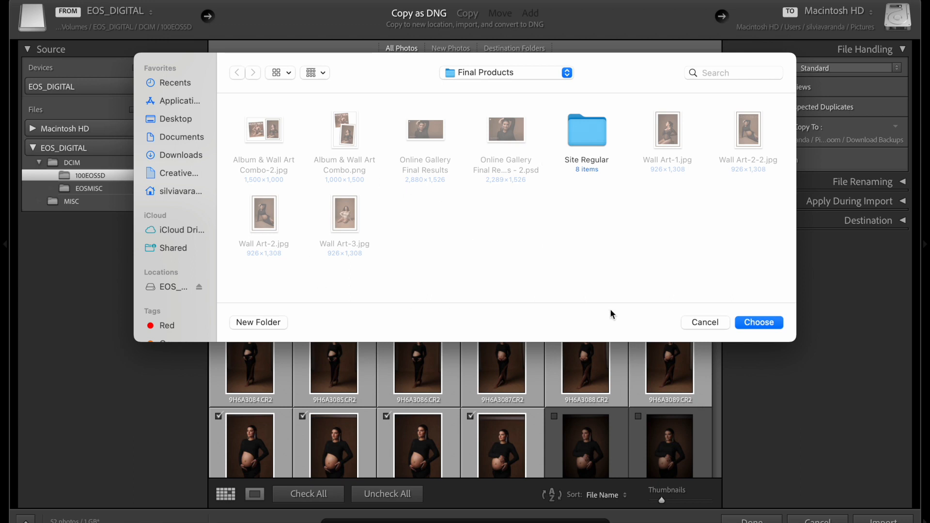
left_click(705, 323)
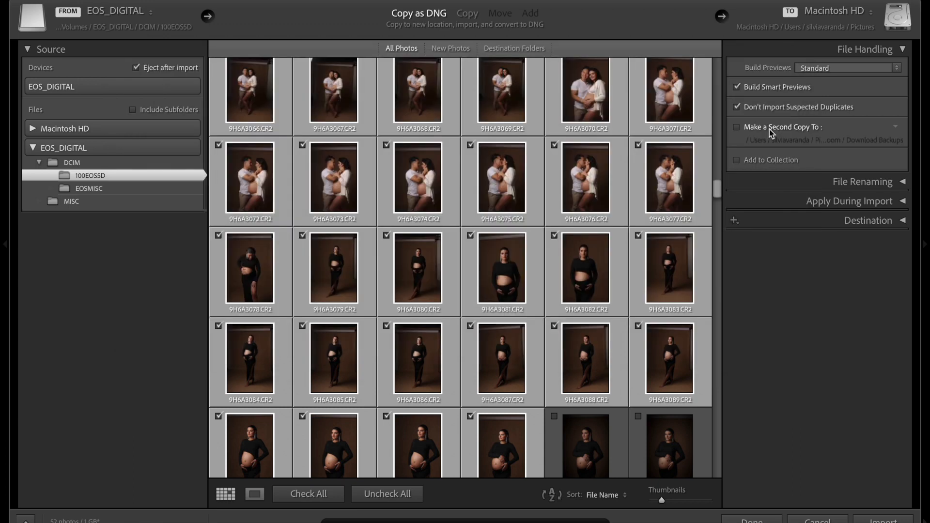
Step: Turn on adding the imported photos to the Quick Collection and collapse the File Handling settings
left_click(737, 161)
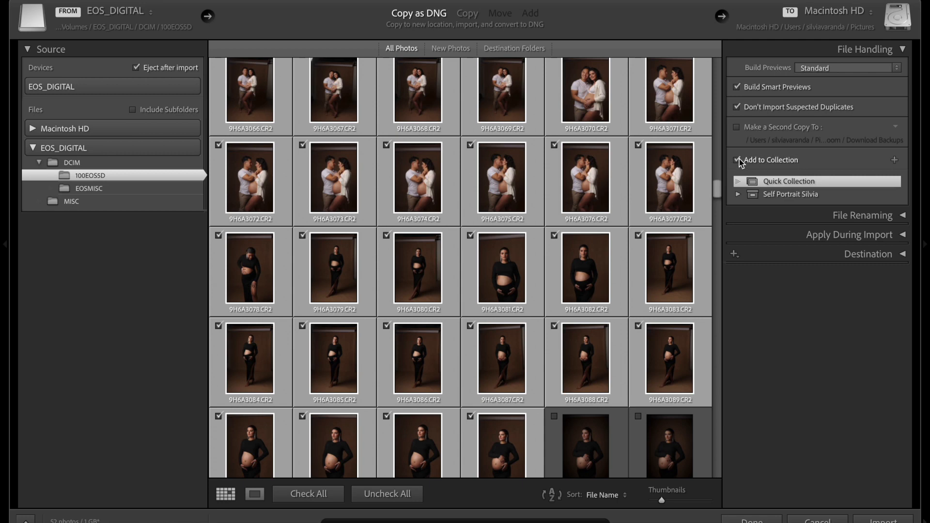
left_click(853, 49)
Step: Expand File Renaming, keep the Custom Name template and enter the client's first name as the custom text
left_click(842, 68)
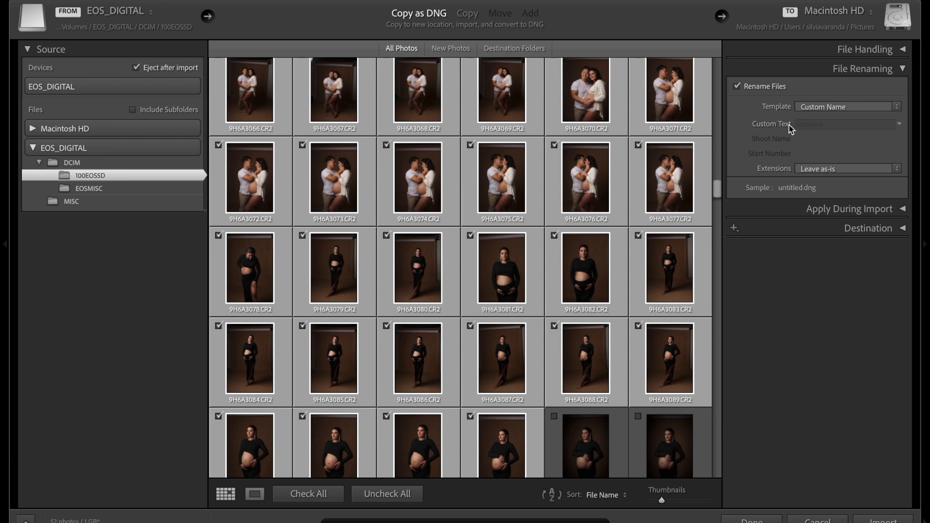
left_click(810, 108)
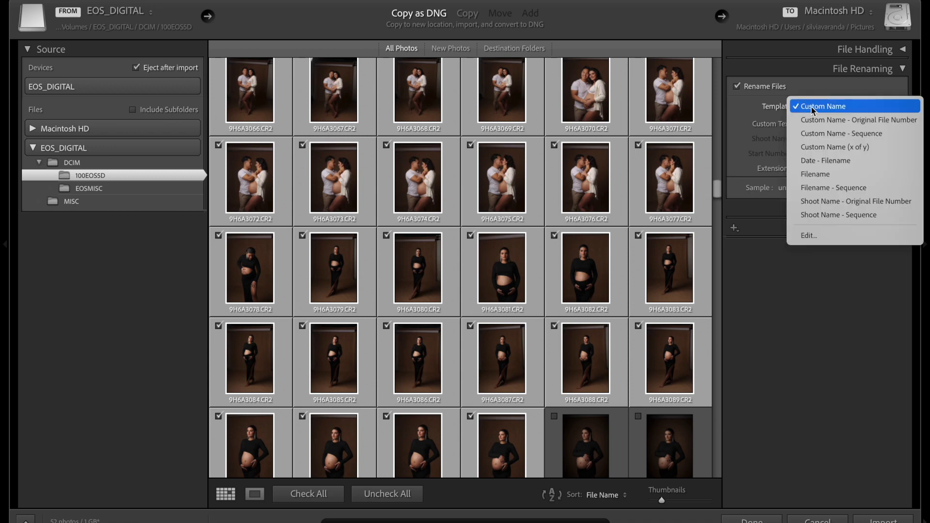
left_click(795, 109)
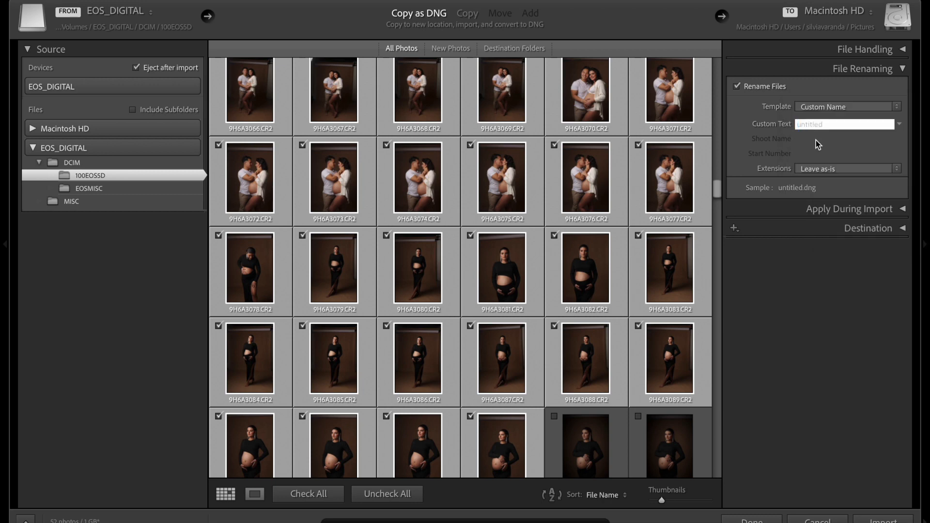
type("JOana")
key("BackSpace")
key("BackSpace")
key("BackSpace")
key("BackSpace")
type("oana")
left_click(839, 143)
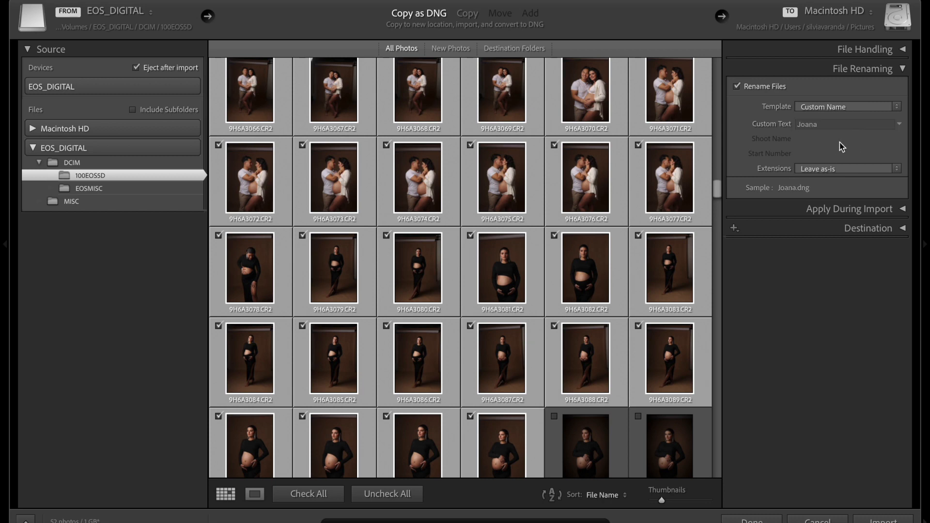
Step: Collapse File Renaming and review the Apply During Import options, leaving Develop Settings and Metadata at None
left_click(799, 69)
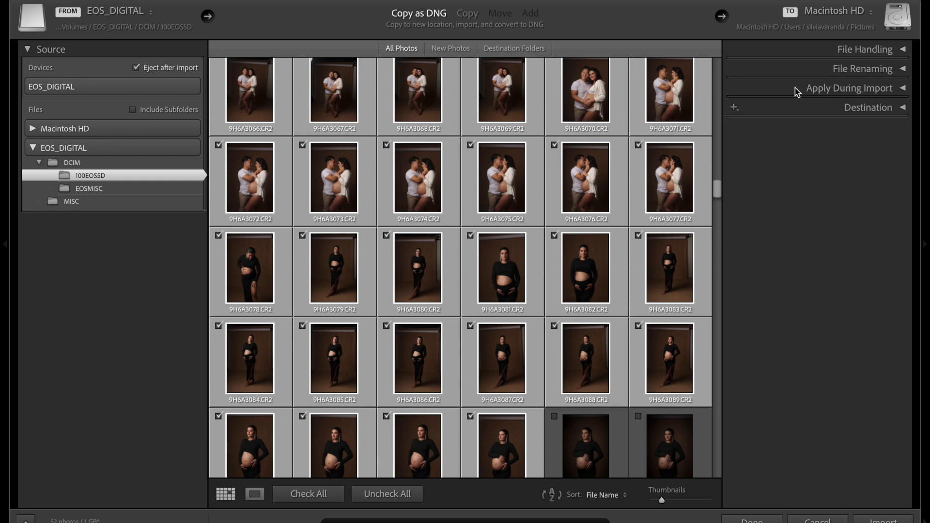
left_click(848, 92)
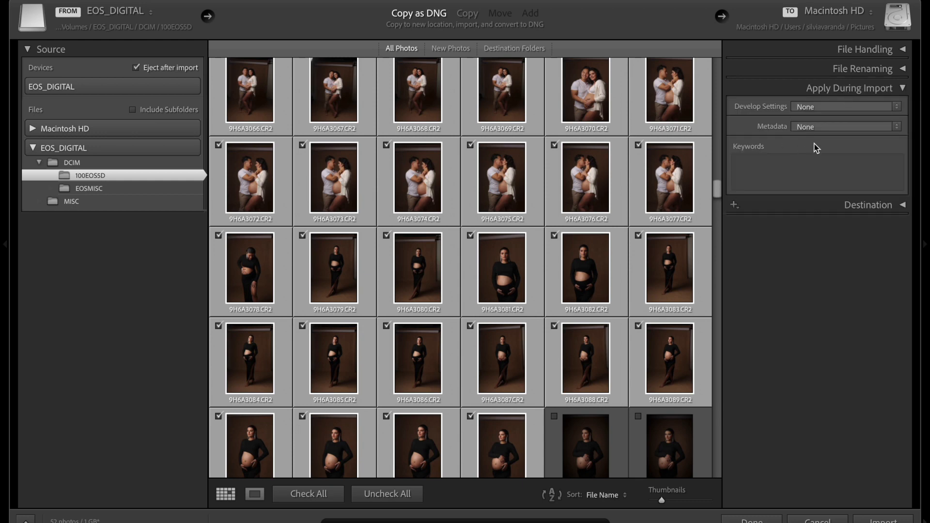
left_click(840, 108)
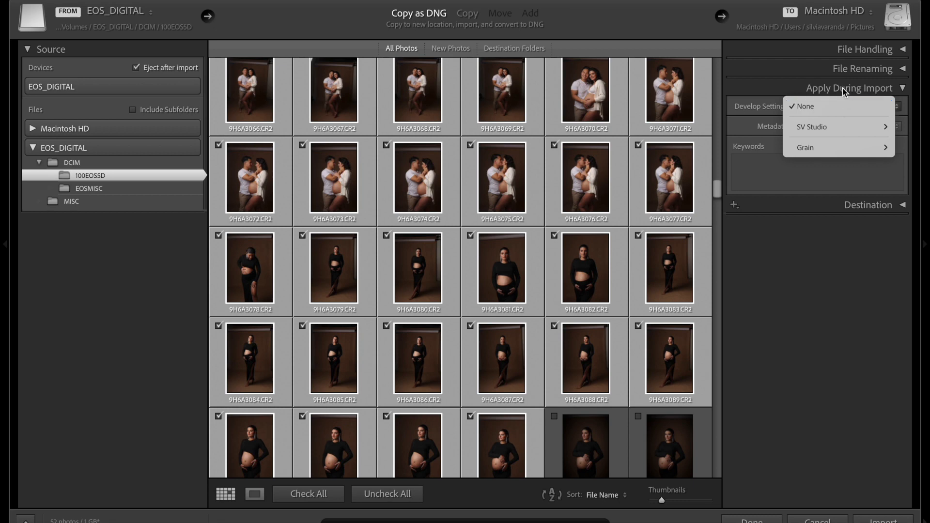
left_click(842, 89)
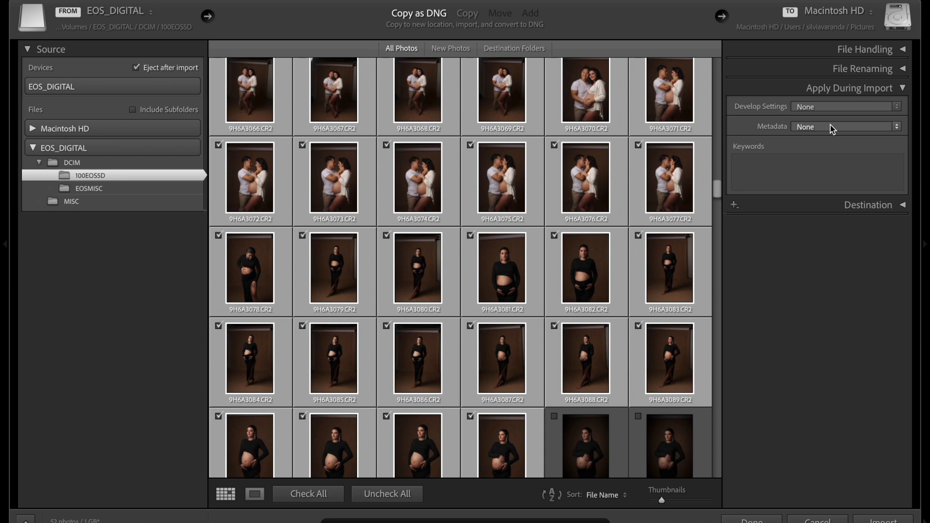
left_click(832, 88)
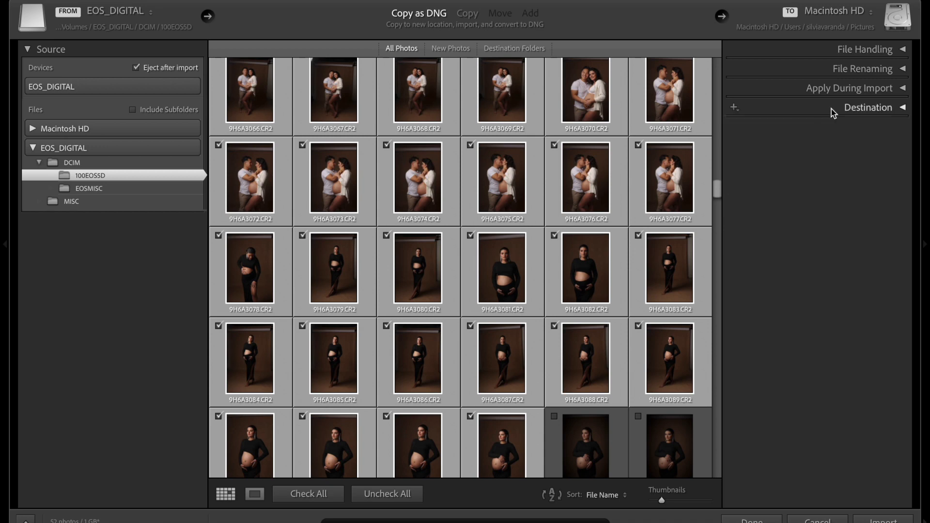
Step: Set the destination to a new subfolder of Desktop named with the client's first name, and import the photos
left_click(831, 108)
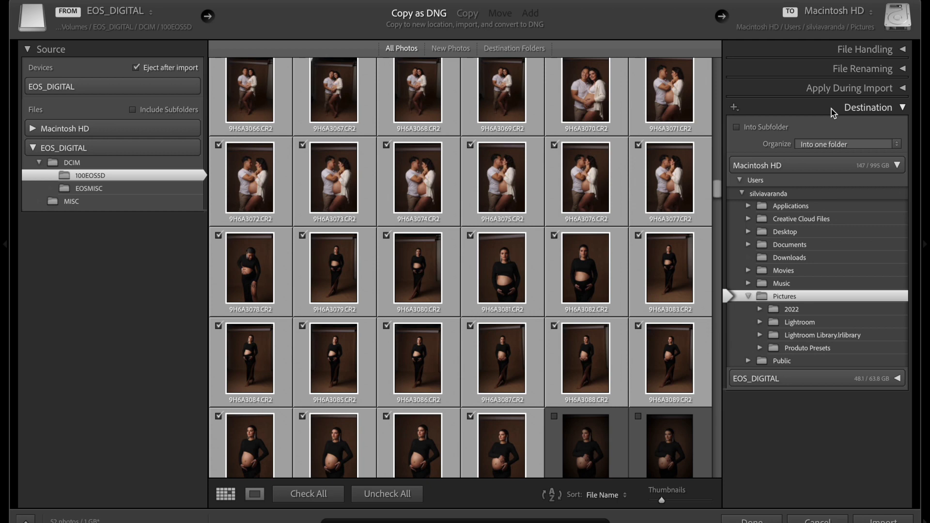
left_click(785, 232)
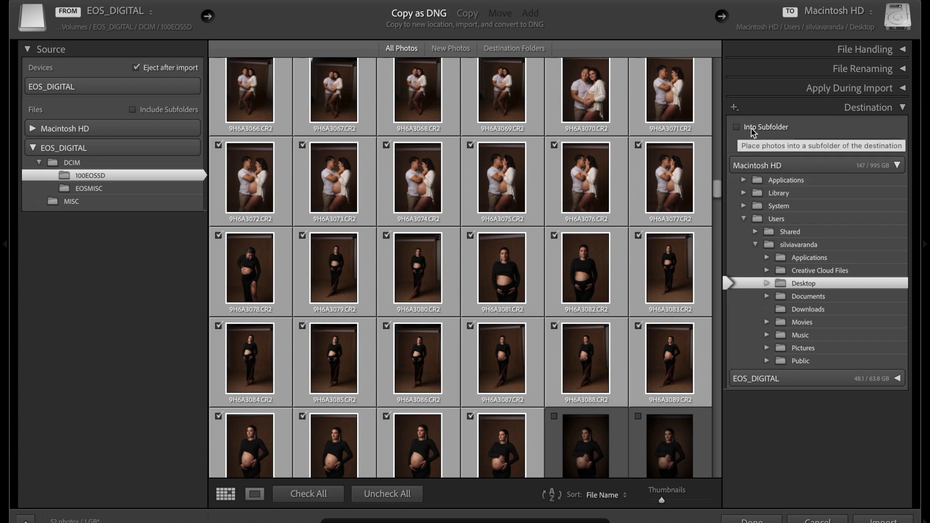
left_click(738, 127)
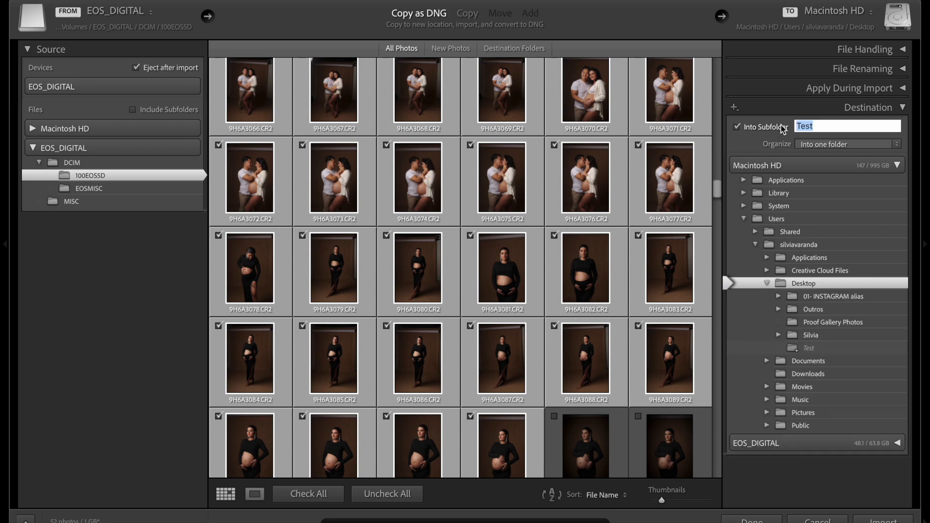
type("Joana")
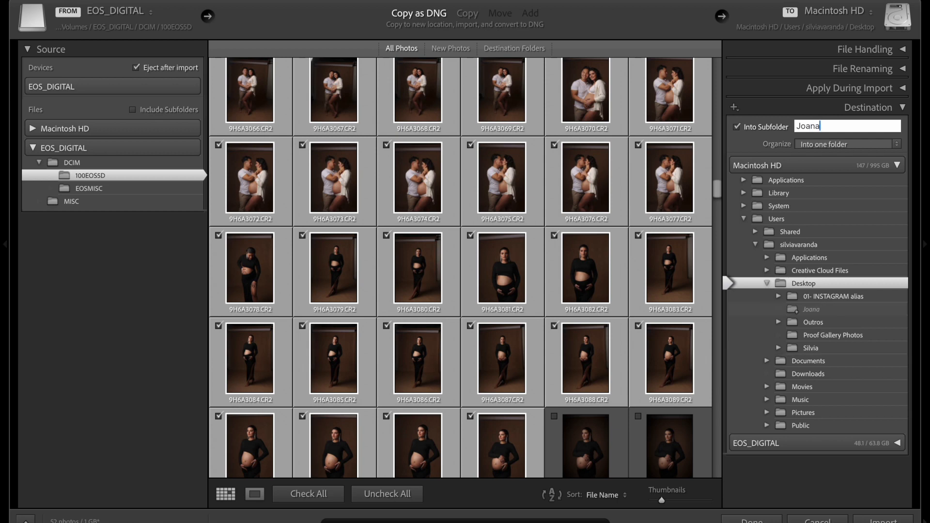
left_click(878, 521)
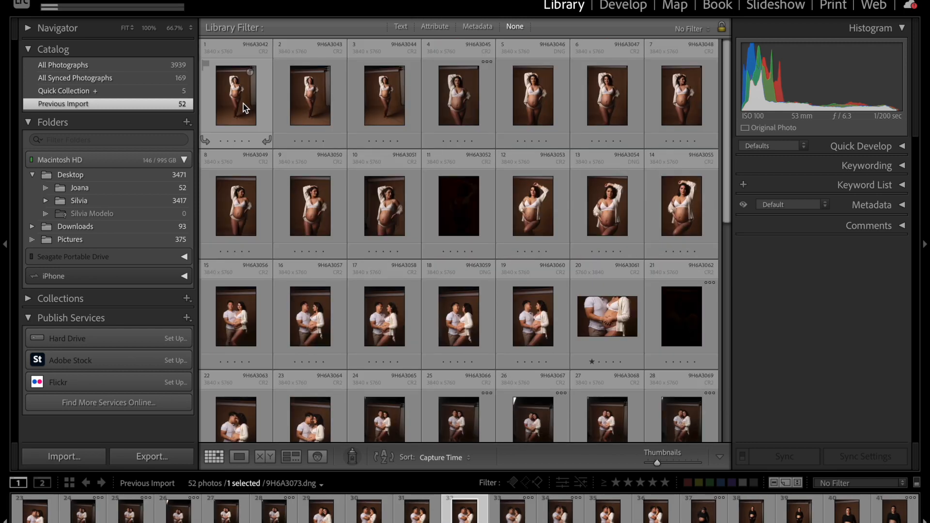
Step: View the first imported photos one by one in Loupe view and examine the woman's face in 9H6A3045 at 100%
double_click(243, 105)
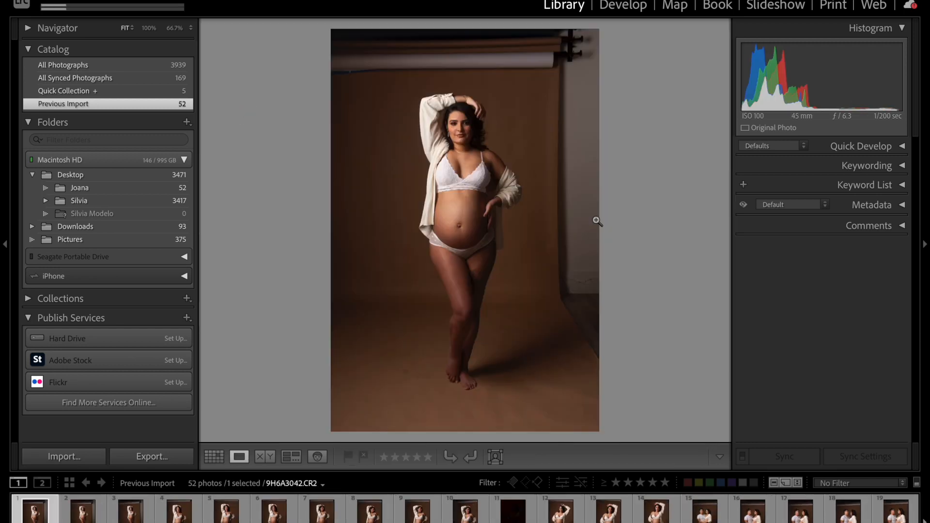
key("Right")
key("Right")
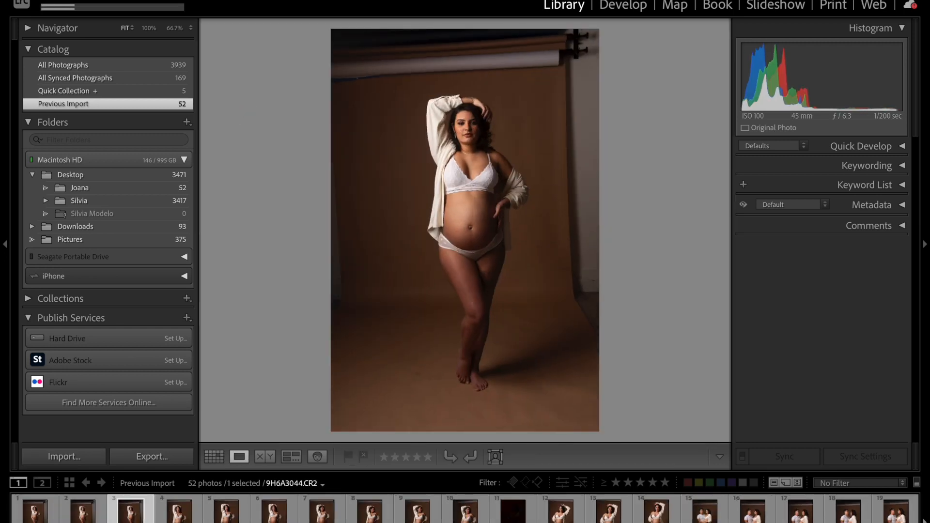
key("Right")
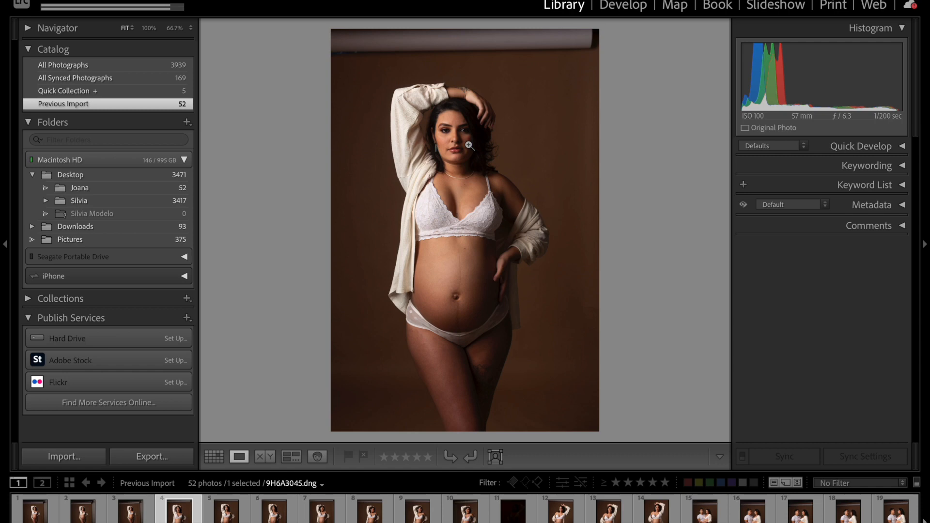
left_click(457, 129)
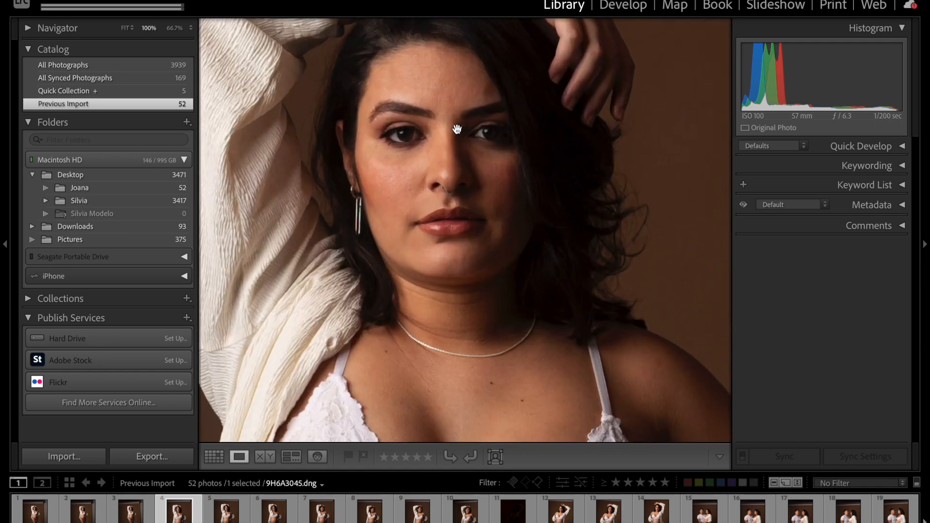
left_click_drag(458, 130, 491, 223)
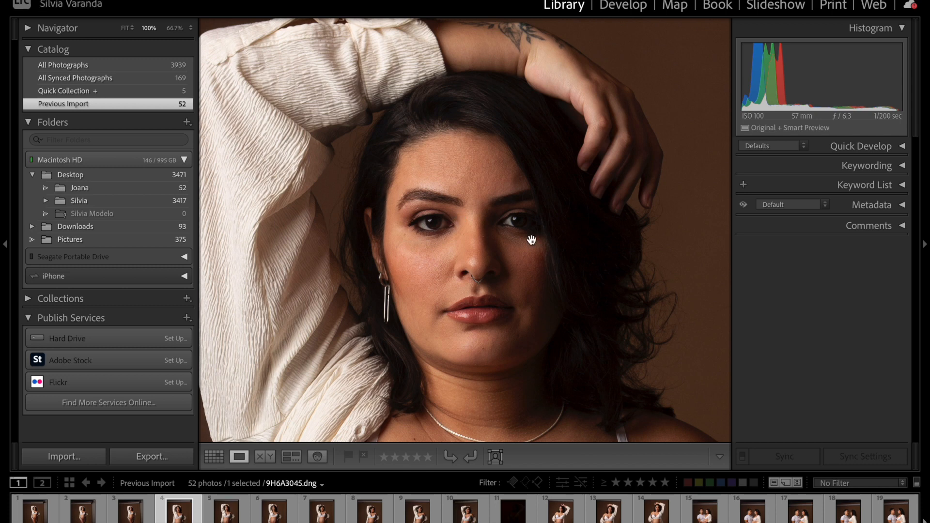
Step: Browse the following photos at 100% up to 9H6A3051, return to the grid and select 9H6A3052
key("Right")
key("Right")
key("Right")
key("Right")
key("Right")
key("Right")
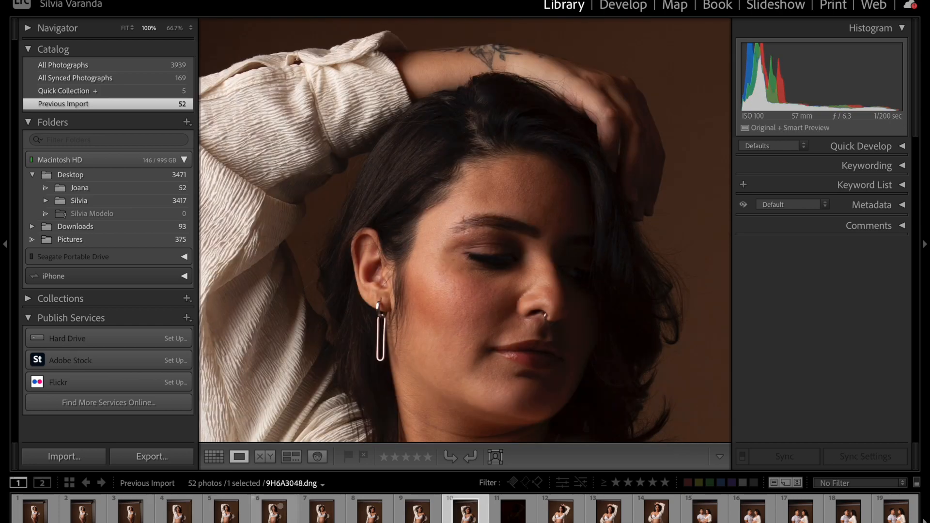
left_click(214, 458)
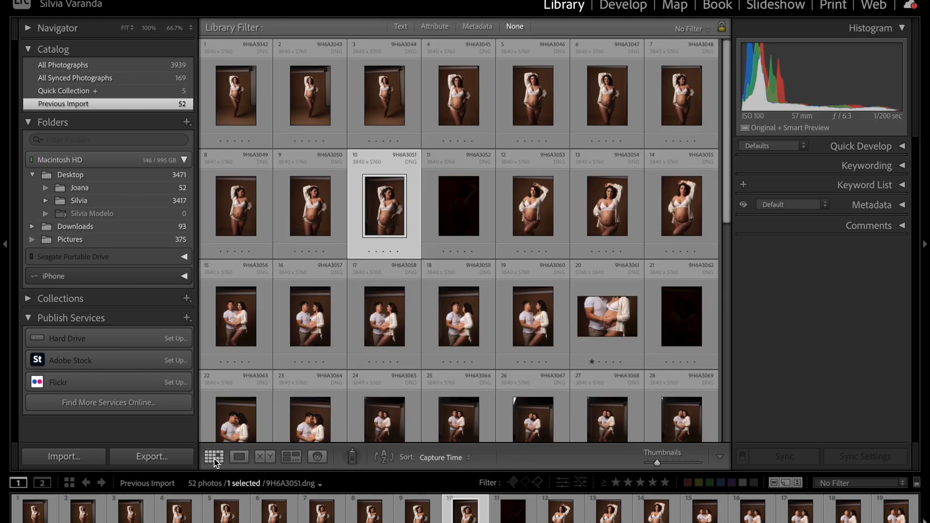
key("Right")
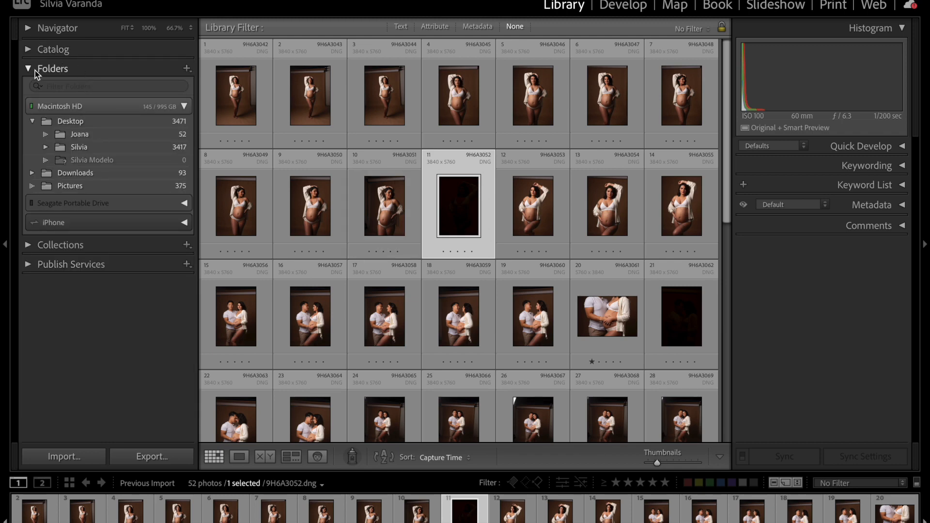
Step: Show the client's folder under Desktop in Folders, and collapse the folder list
left_click(25, 70)
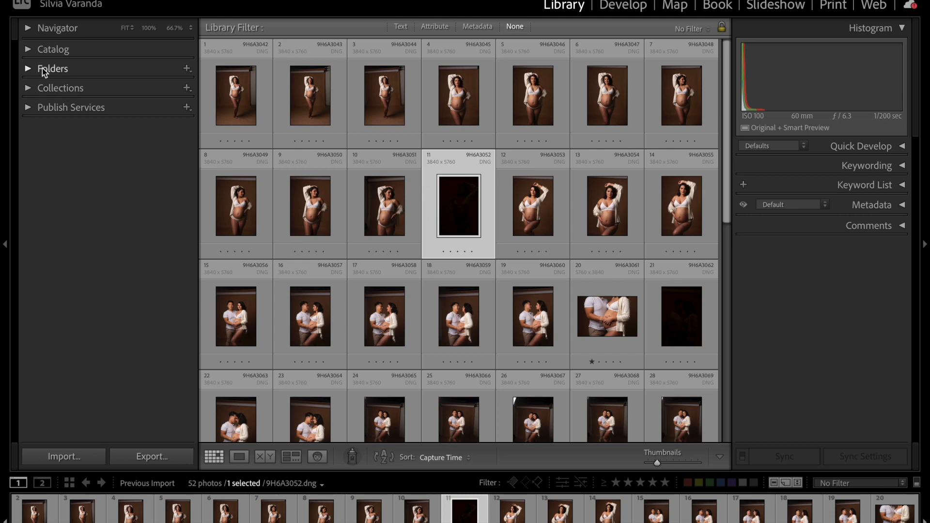
left_click(29, 69)
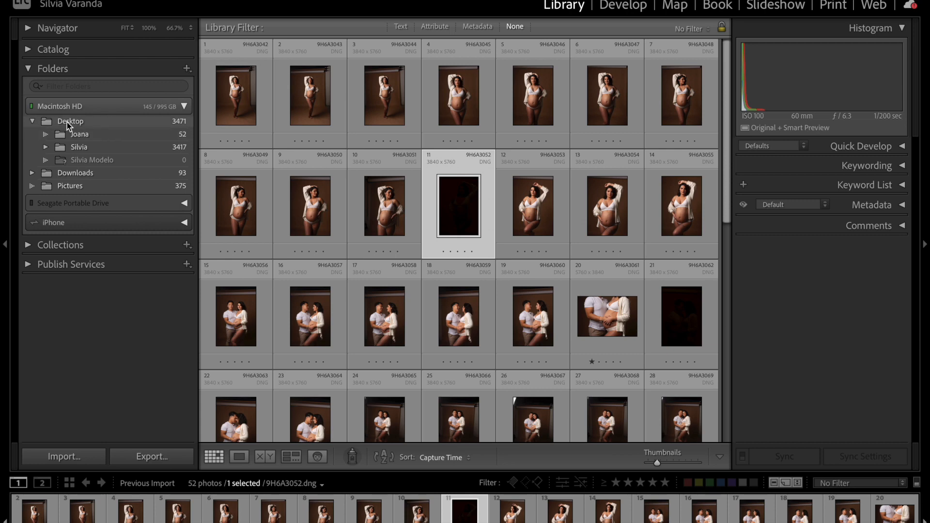
left_click(79, 136)
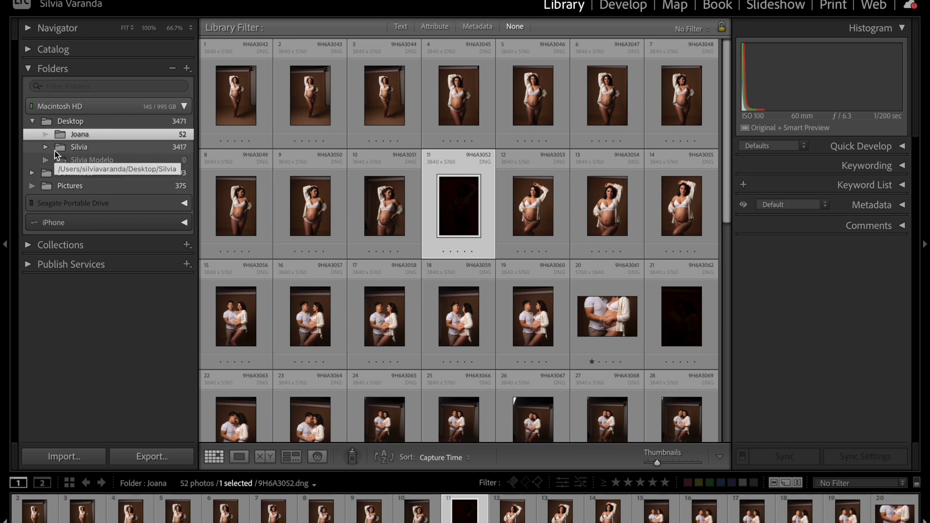
left_click(28, 69)
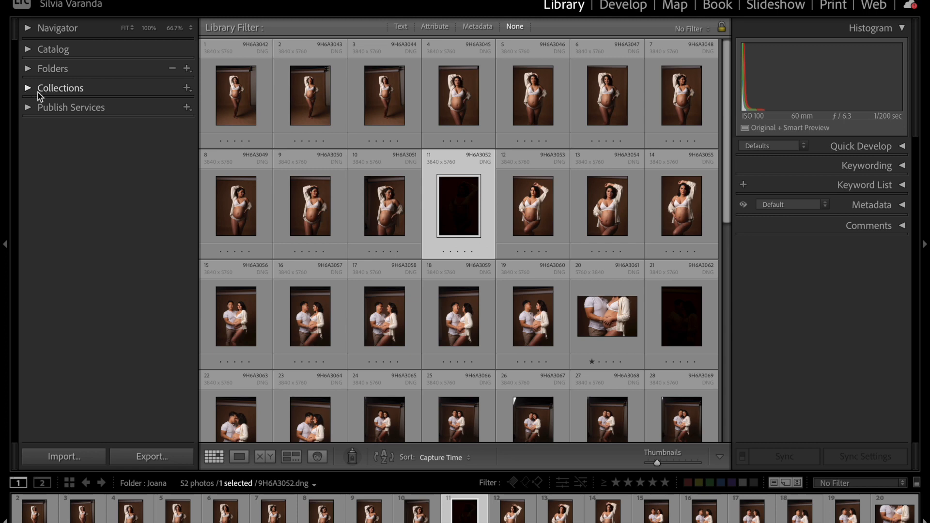
Step: Select all photos in the folder and create a collection named with the client's first name that includes the selected photos
left_click(29, 90)
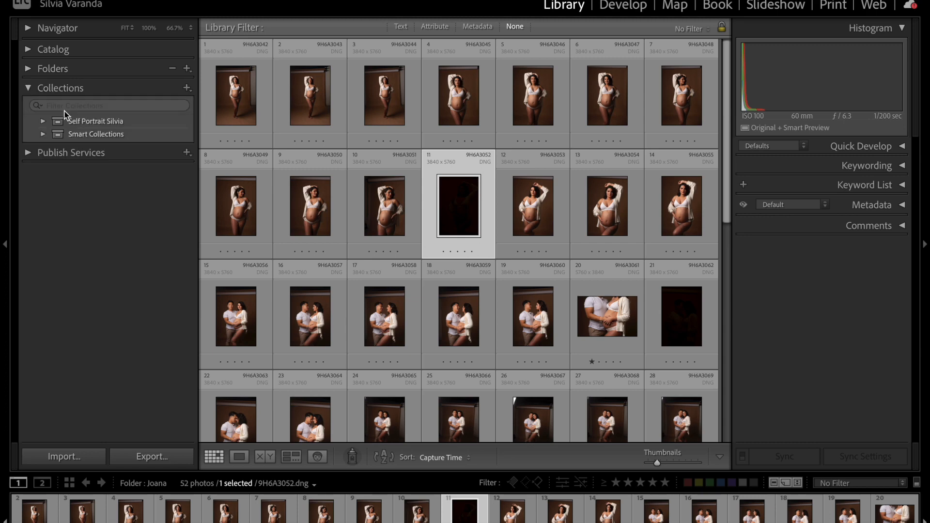
left_click(252, 109)
key("ctrl+a")
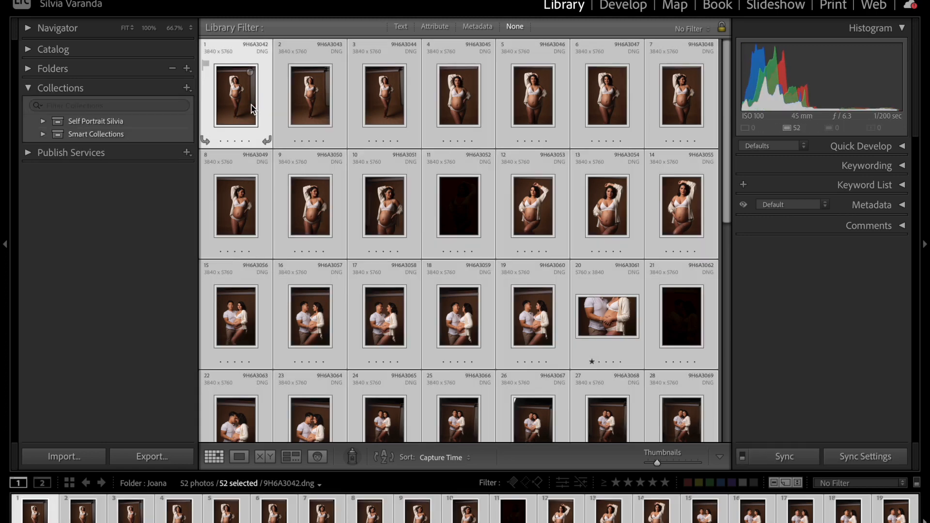
left_click(187, 88)
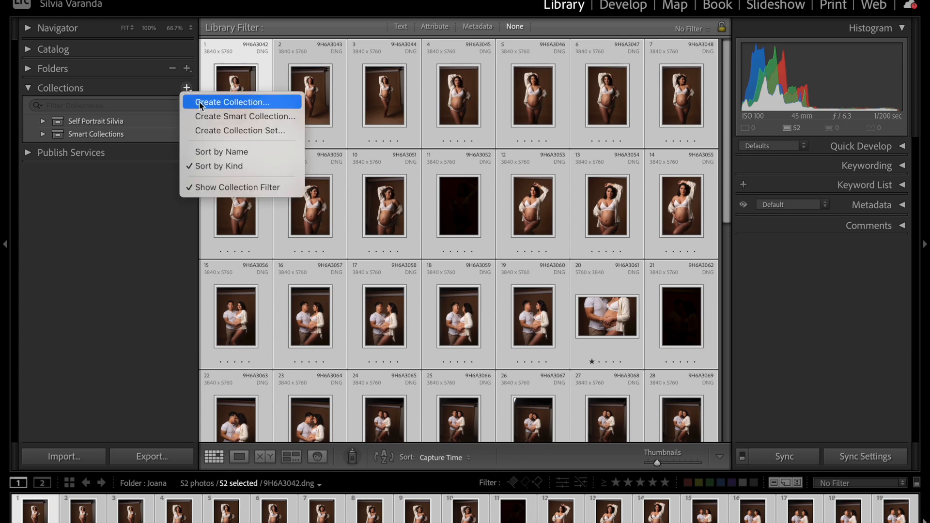
left_click(199, 102)
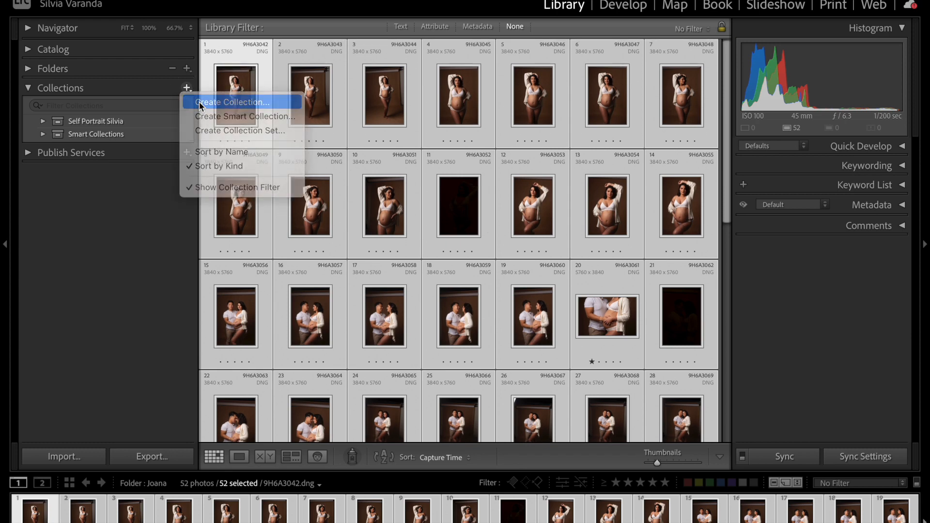
type("Joana")
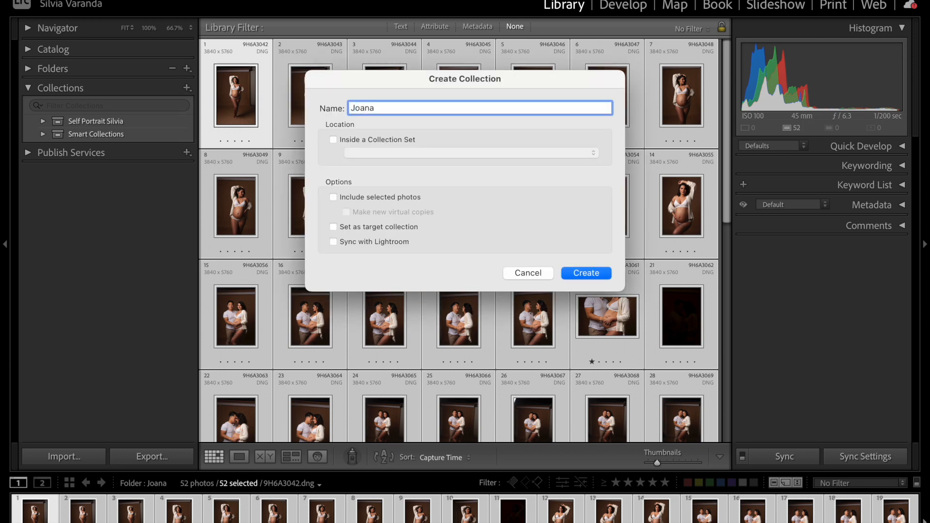
left_click(334, 199)
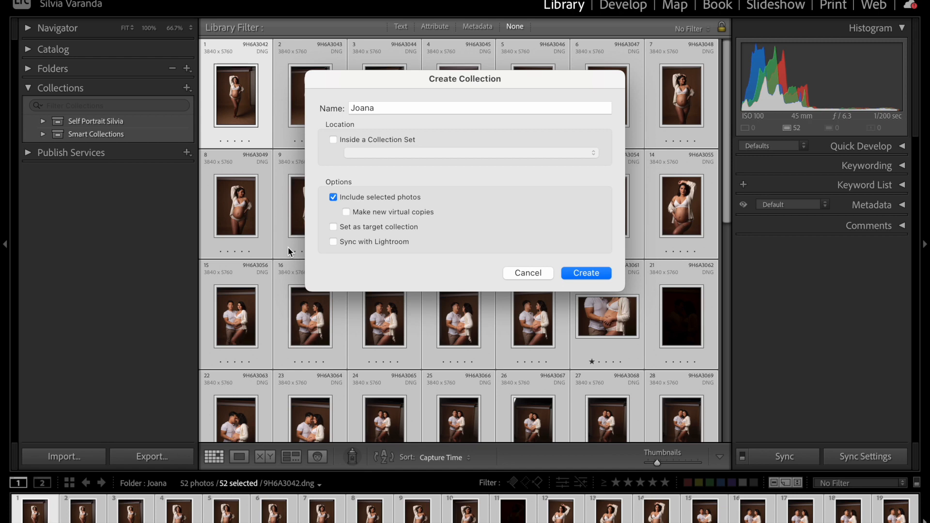
left_click(588, 274)
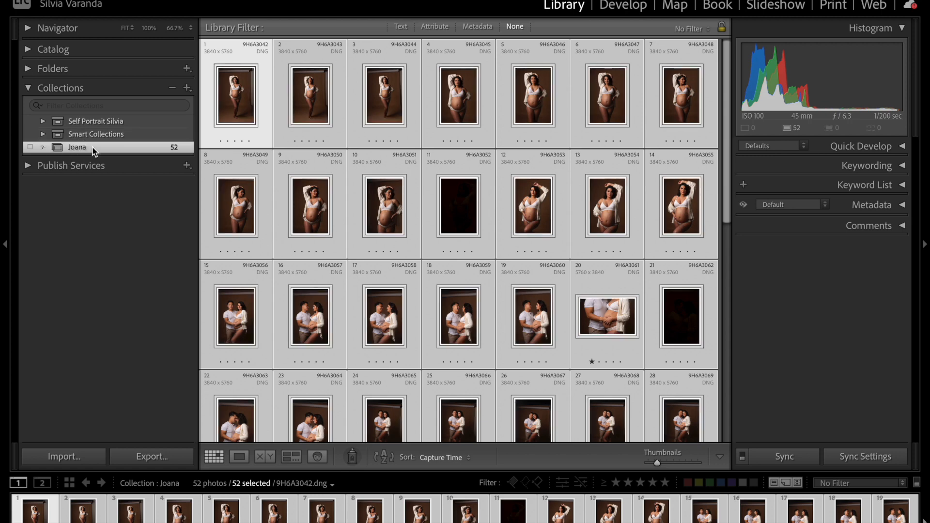
Step: Select the couple photos 9H6A3056 to 9H6A3061 and 9H6A3063 to 9H6A3076 in the client's collection
left_click(523, 221)
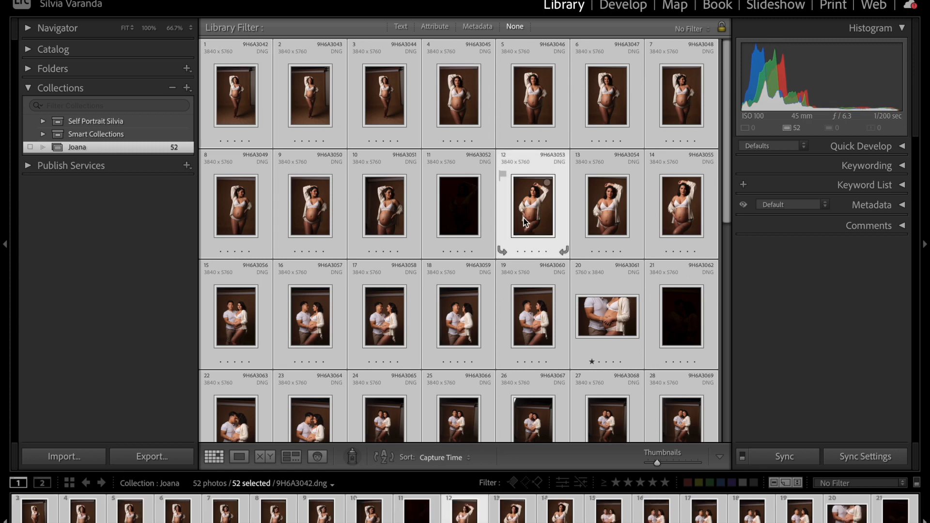
left_click(512, 221)
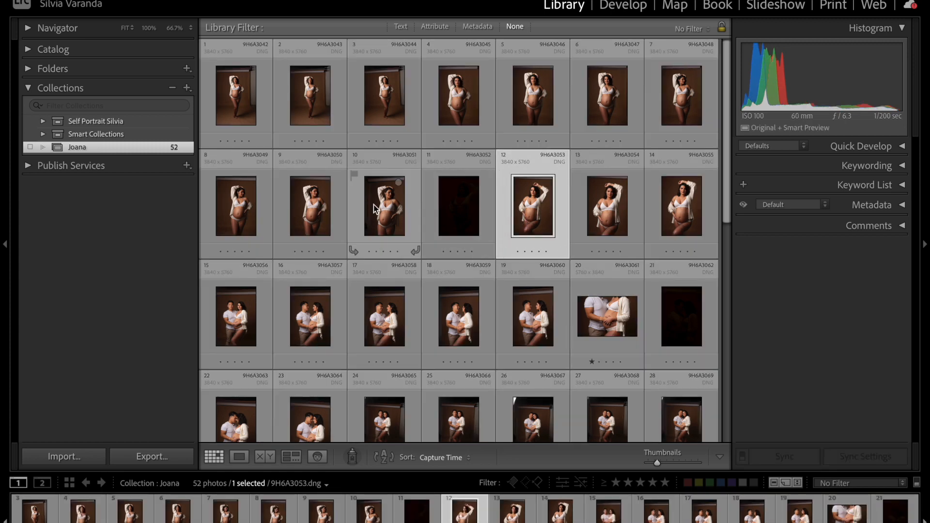
scroll(374, 204, "down", 3)
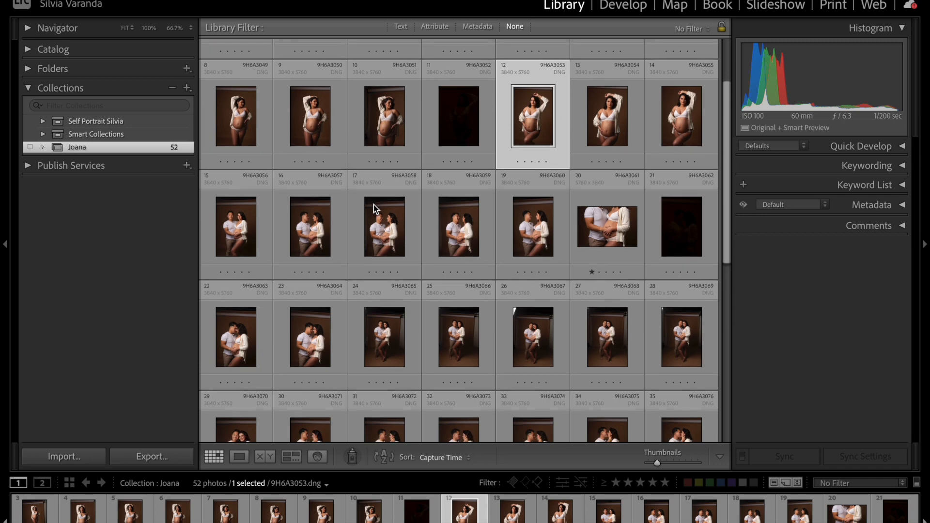
scroll(373, 204, "down", 1)
left_click(236, 208)
left_click(587, 213, "shift")
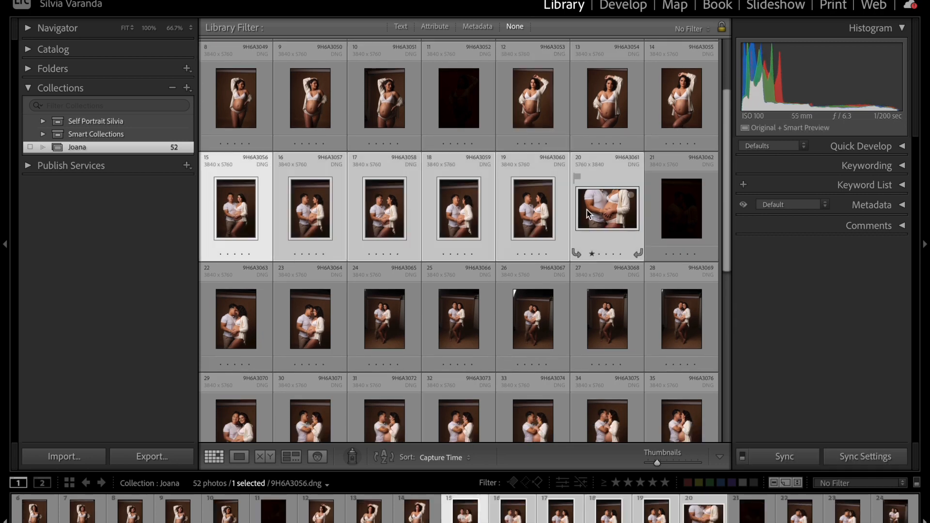
left_click(248, 296, "ctrl")
scroll(403, 338, "down", 2)
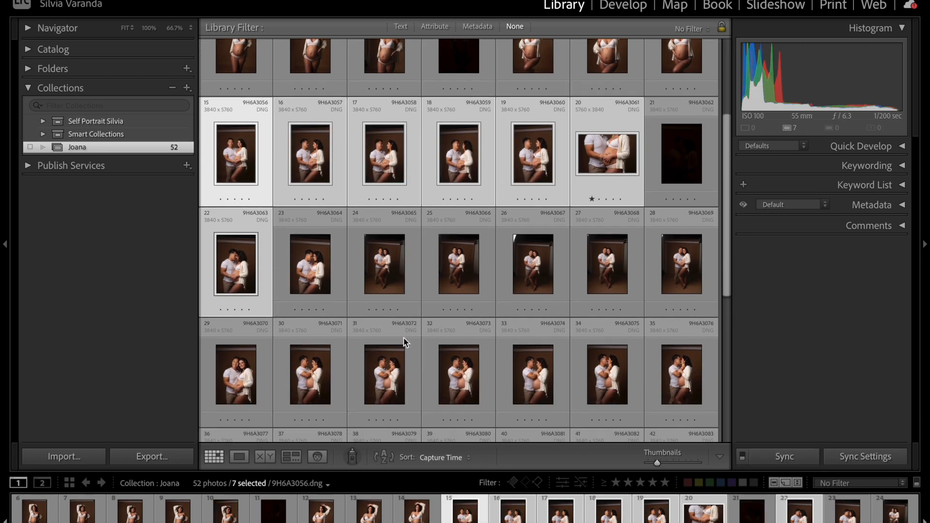
left_click(678, 305, "shift")
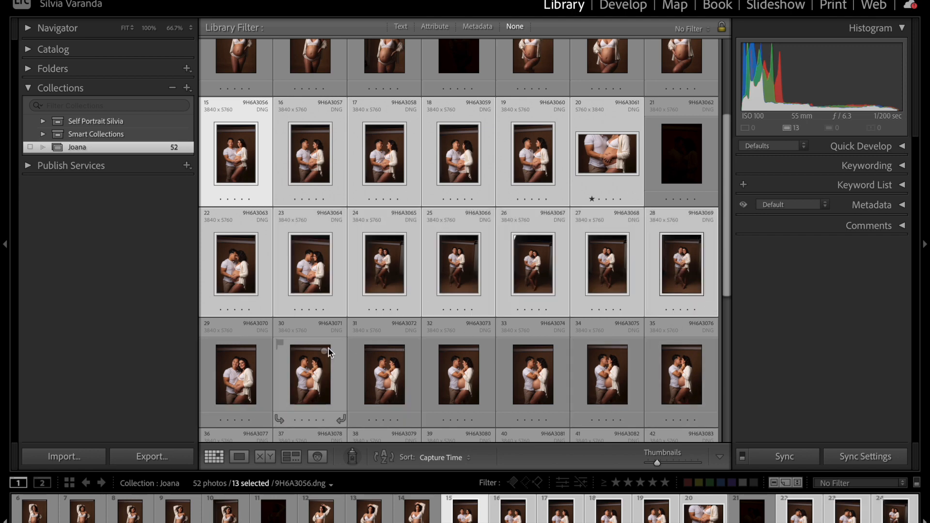
left_click(692, 378, "shift")
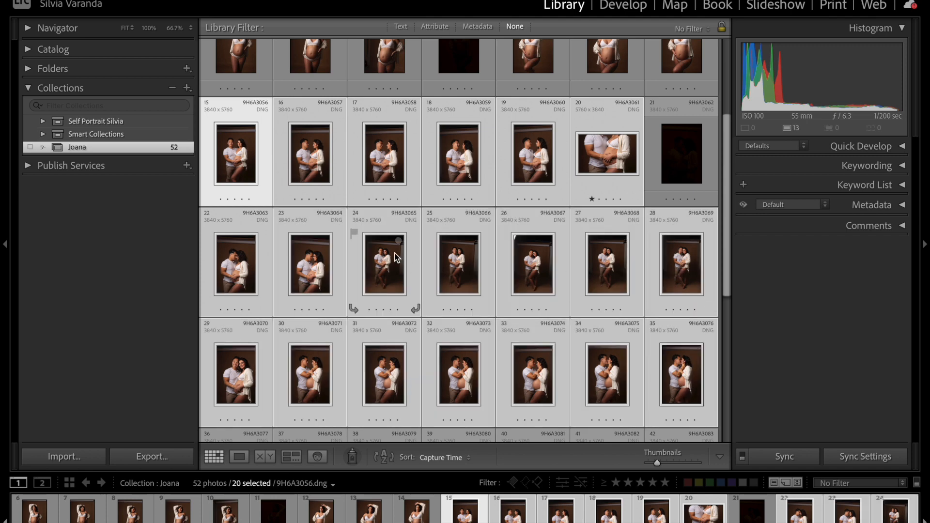
Step: Create a collection named with the client's first name plus "Couple" that includes the selected photos
left_click(187, 87)
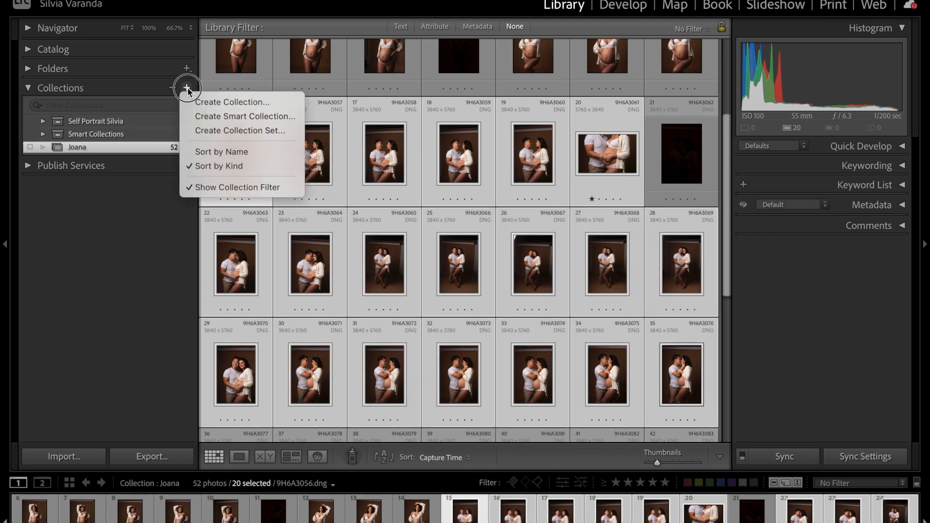
left_click(217, 103)
type("Joana Couple")
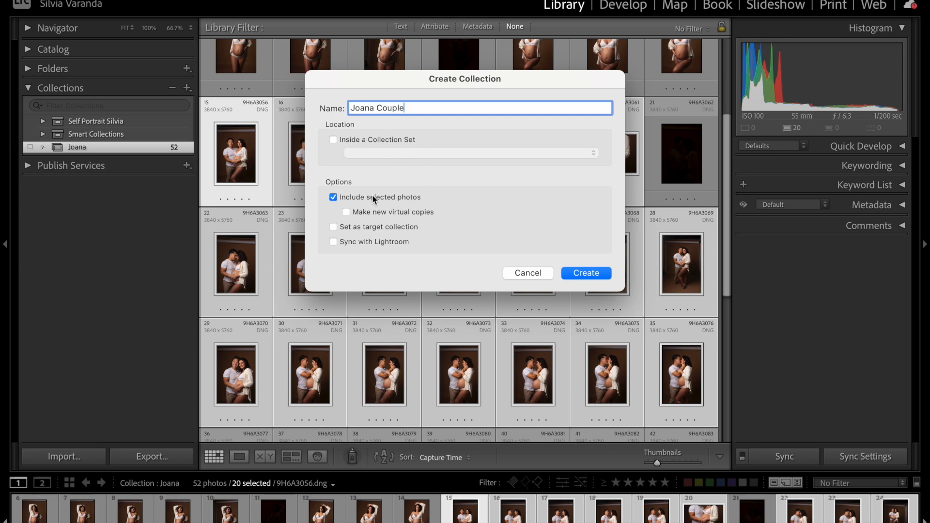
left_click(586, 274)
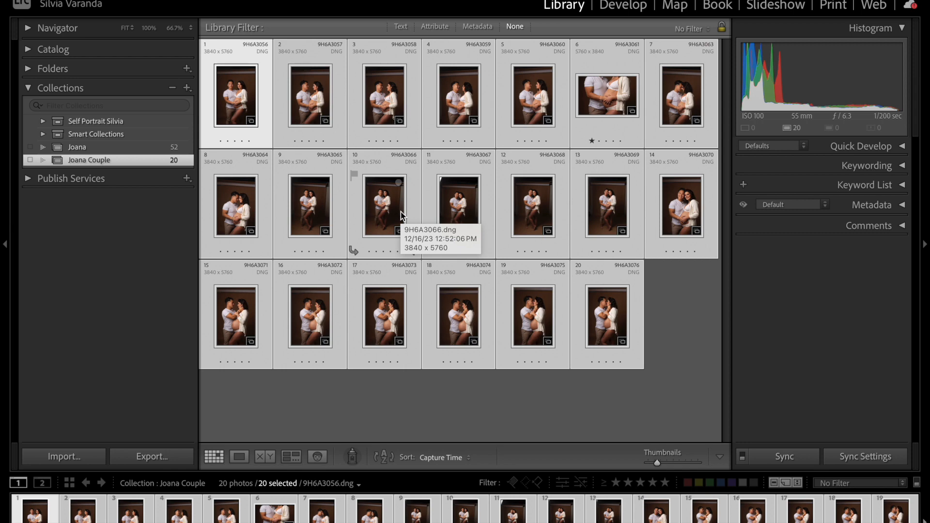
Step: Compare the client's full collection with the couple collection, and check the client's folder under Desktop in Folders
left_click(127, 148)
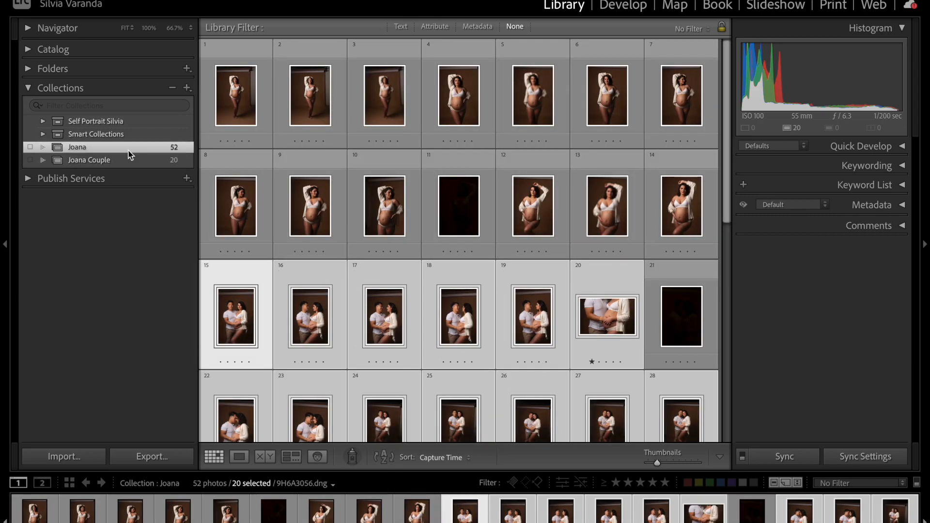
left_click(260, 95)
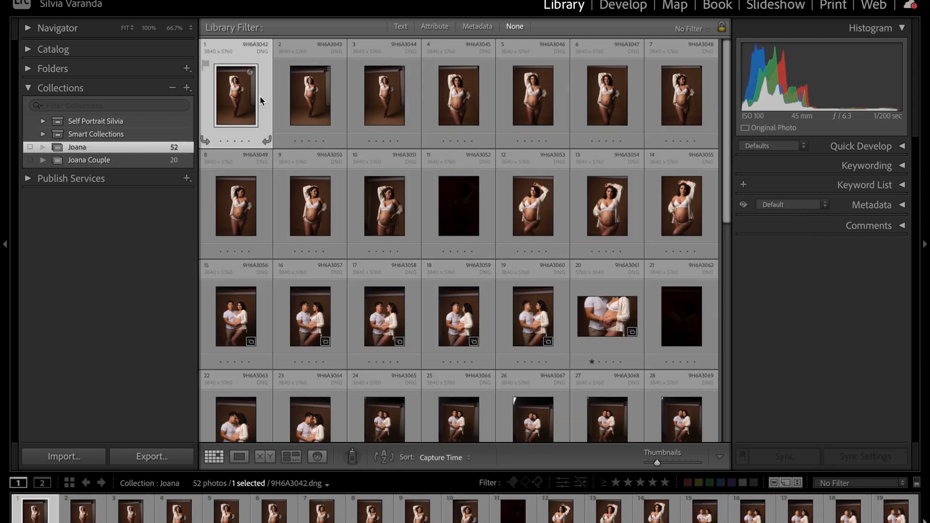
scroll(260, 95, "down", 5)
scroll(260, 95, "up", 5)
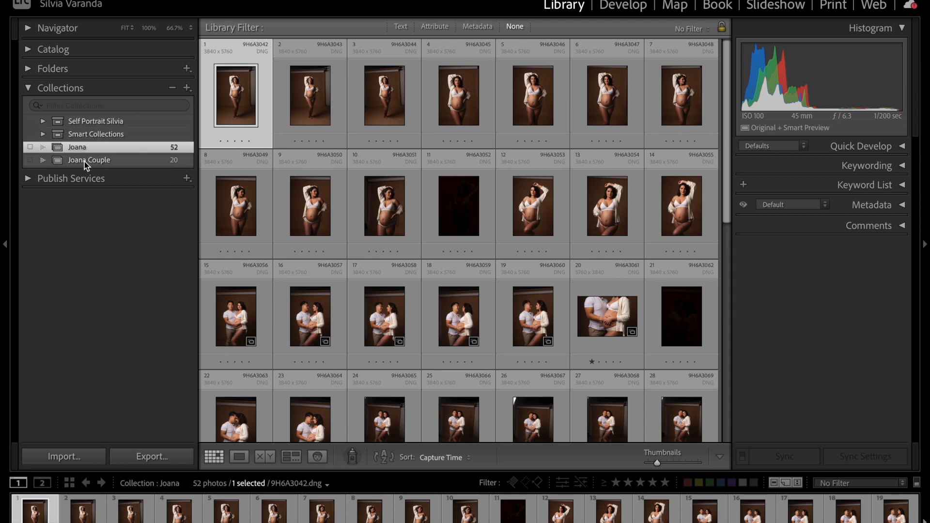
left_click(84, 161)
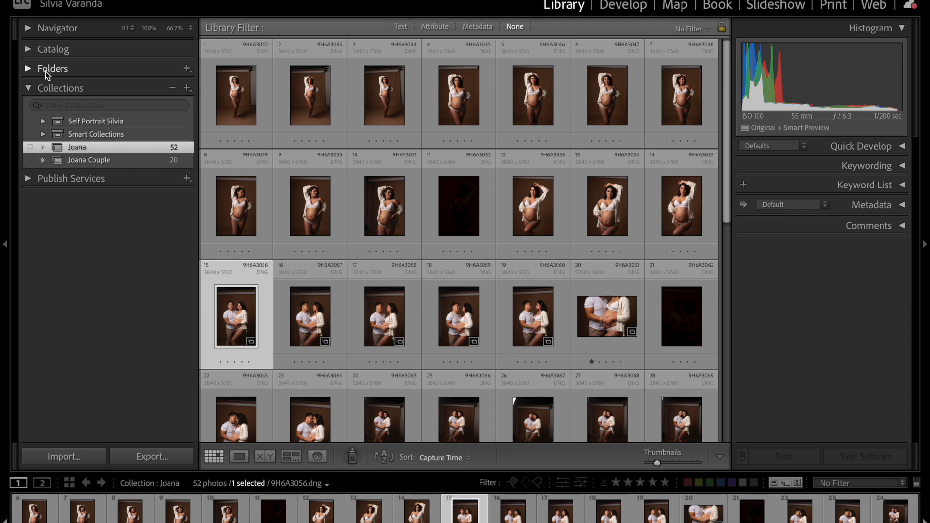
left_click(32, 69)
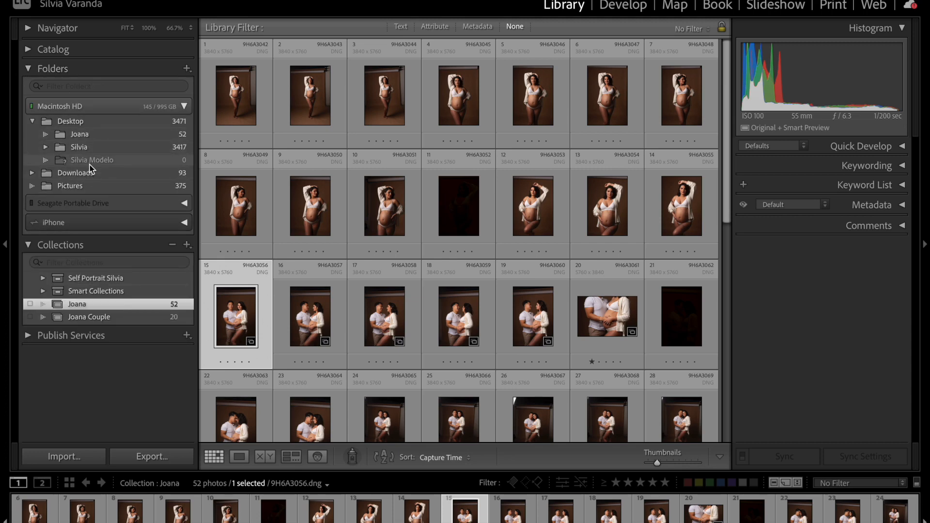
left_click(37, 72)
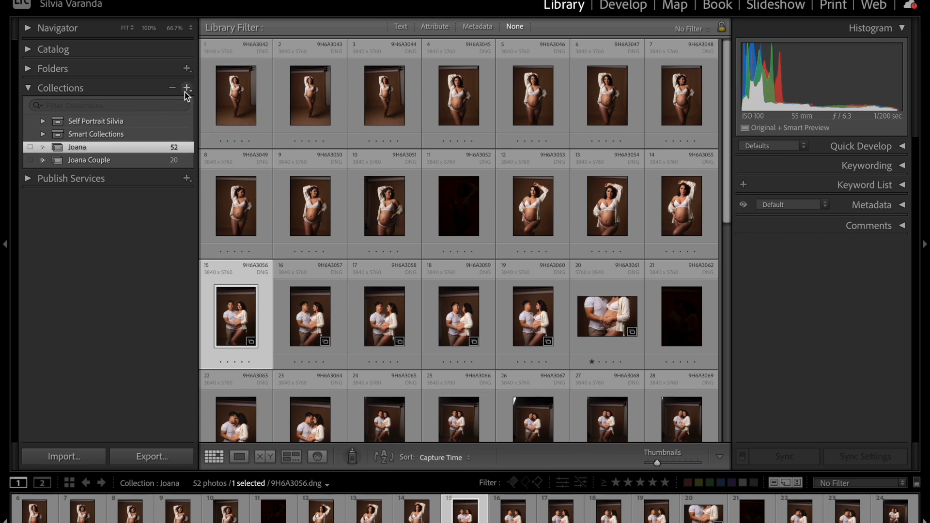
Step: Select the woman's solo photos 9H6A3042 to 9H6A3051, 9H6A3053 to 9H6A3055 and 9H6A3078 to 9H6A3093 in the client's full collection
left_click(248, 94)
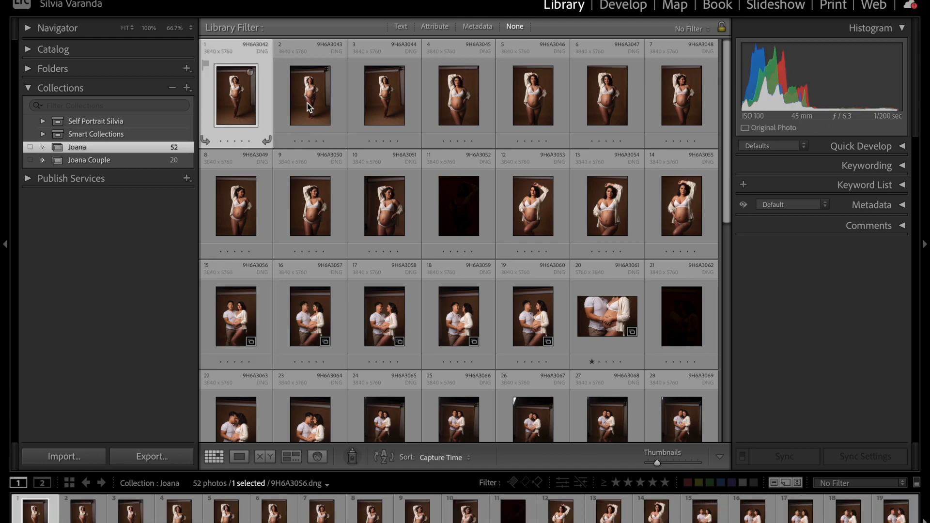
left_click(392, 212, "shift")
left_click(551, 207, "ctrl")
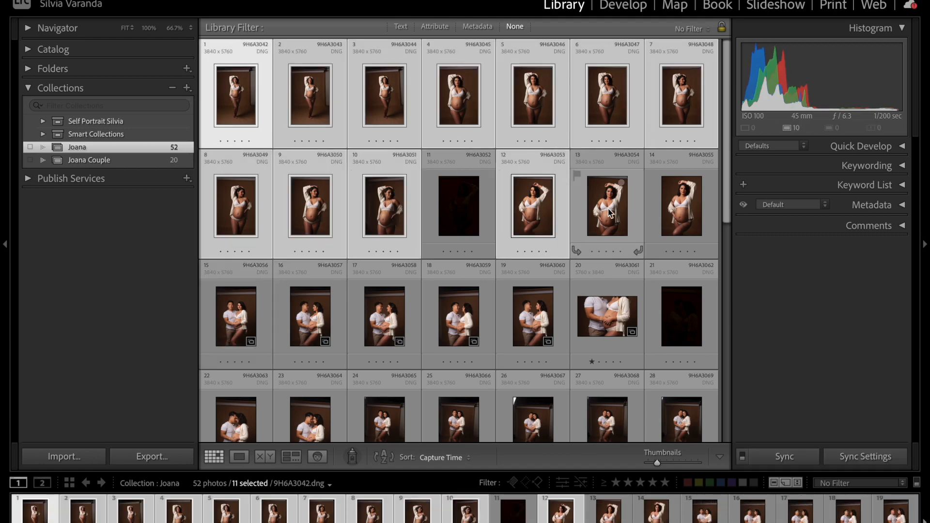
left_click(607, 209, "ctrl")
left_click(658, 208, "ctrl")
scroll(477, 290, "down", 1)
scroll(477, 291, "down", 4)
left_click(307, 372, "ctrl")
scroll(307, 373, "down", 4)
left_click(354, 417, "shift")
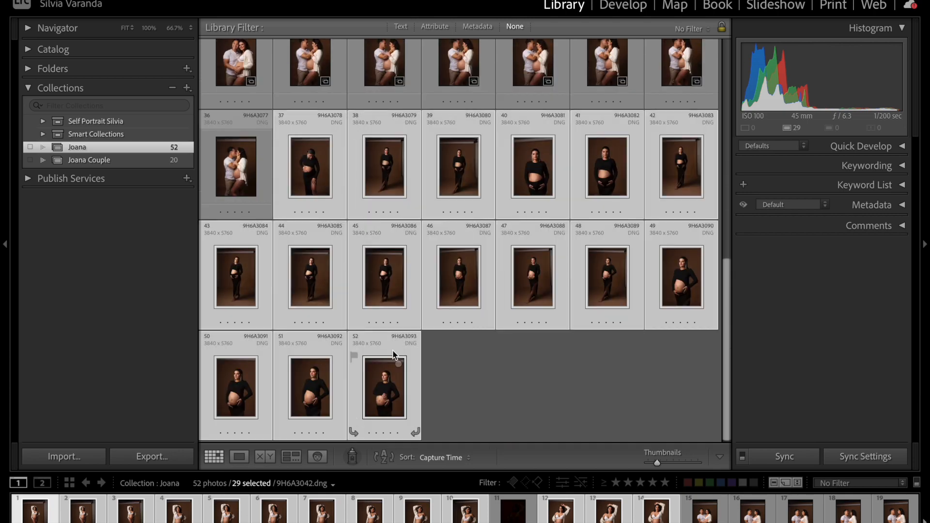
Step: Create a collection set named "Maternity" outside any other set
scroll(432, 313, "up", 10)
left_click(188, 88)
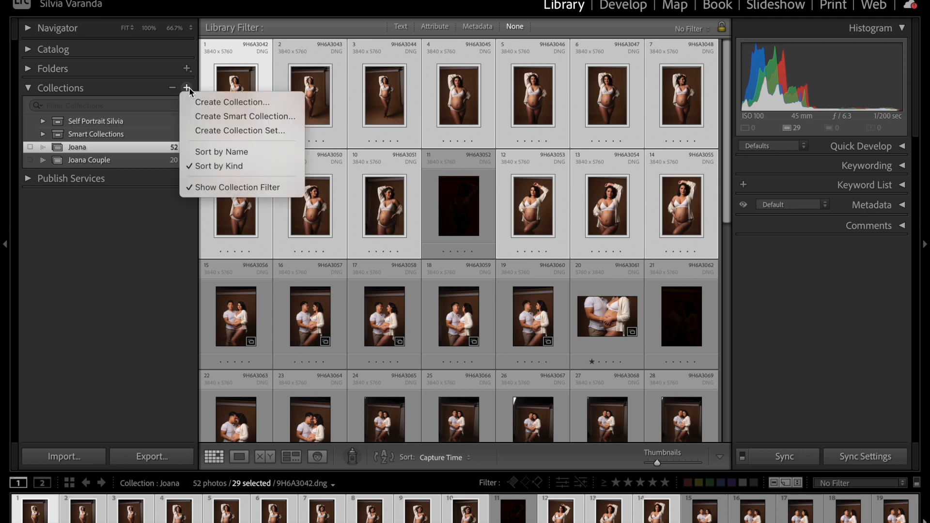
left_click(208, 132)
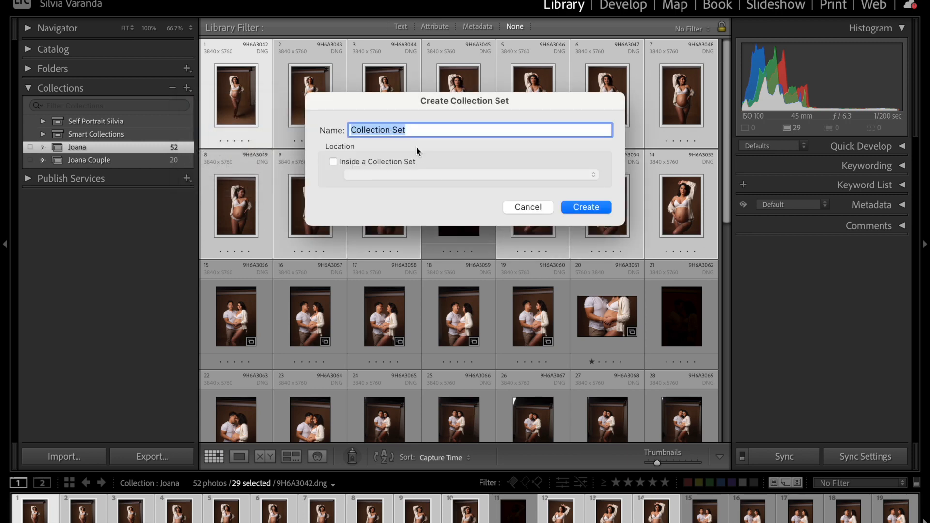
type("Maternity")
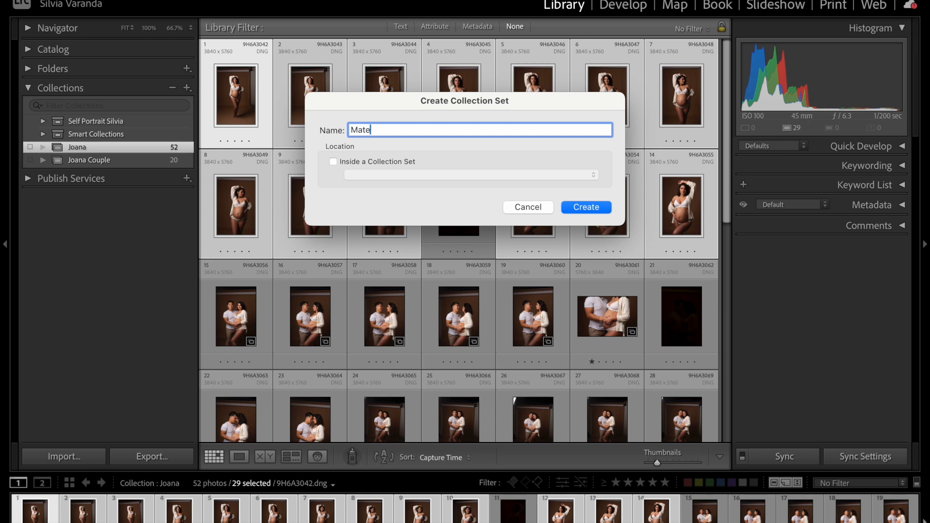
key("Return")
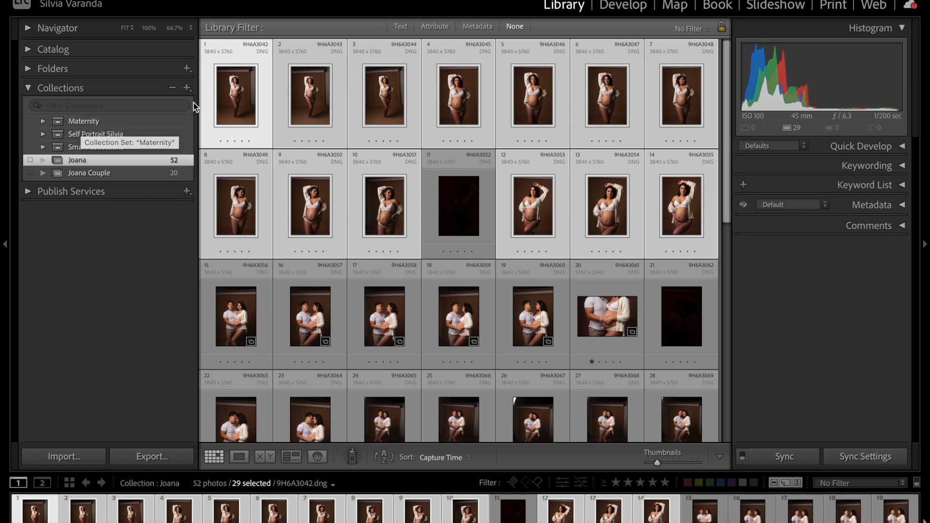
Step: Create a collection named with the client's first name plus "2" inside the Maternity set, including the selected photos
left_click(187, 88)
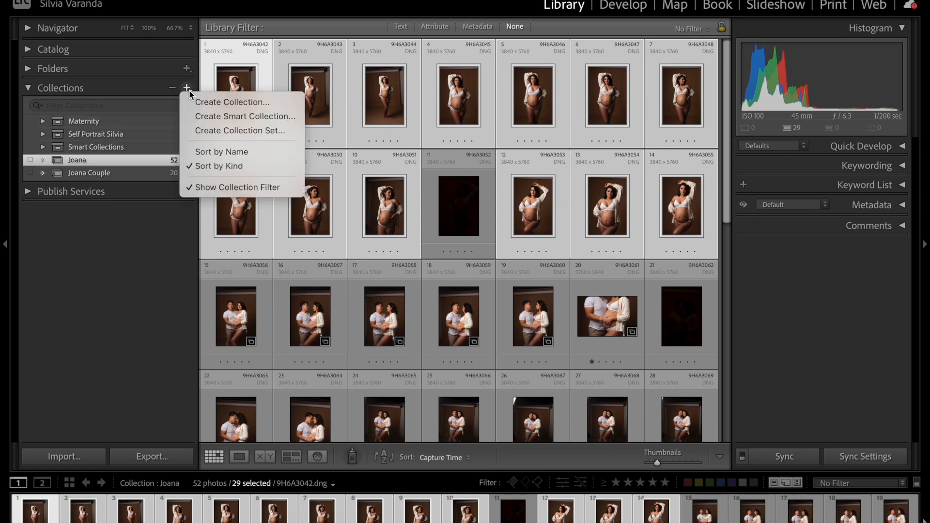
left_click(213, 102)
type("Joana")
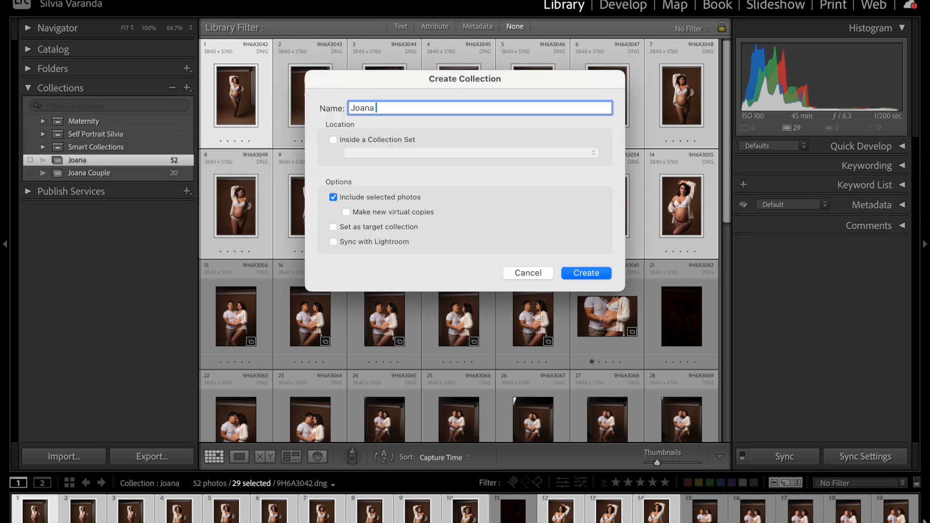
type(" 2")
left_click(333, 140)
left_click(393, 153)
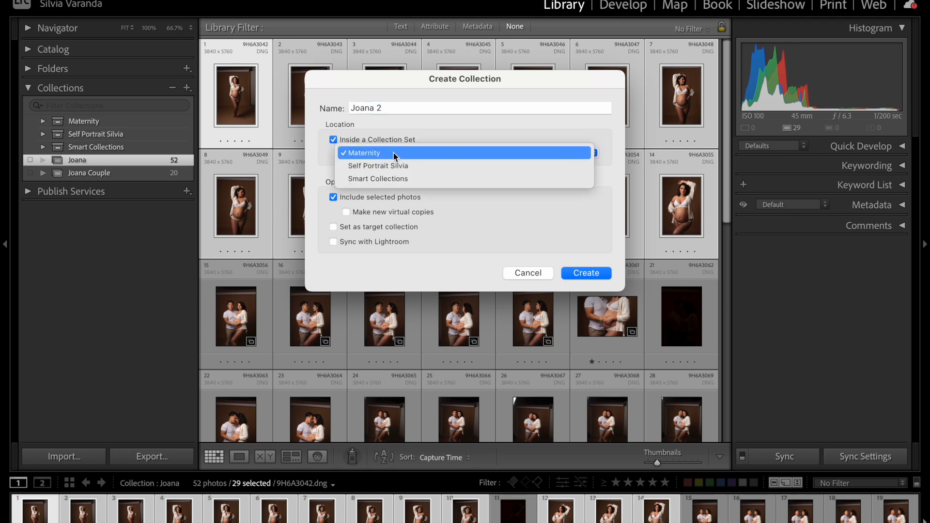
left_click(361, 154)
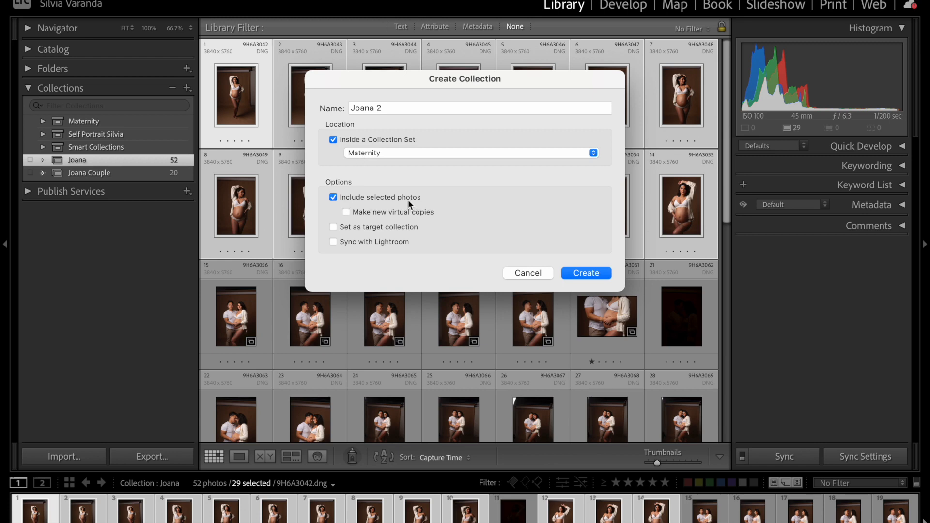
left_click(586, 273)
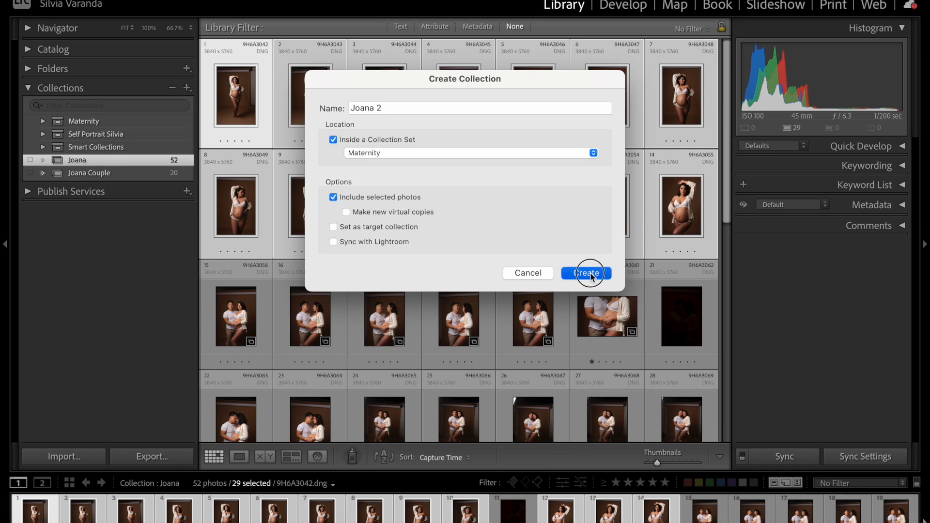
Step: Expand the Maternity set, look through the photos in its new collection, and collapse the set again
left_click(43, 121)
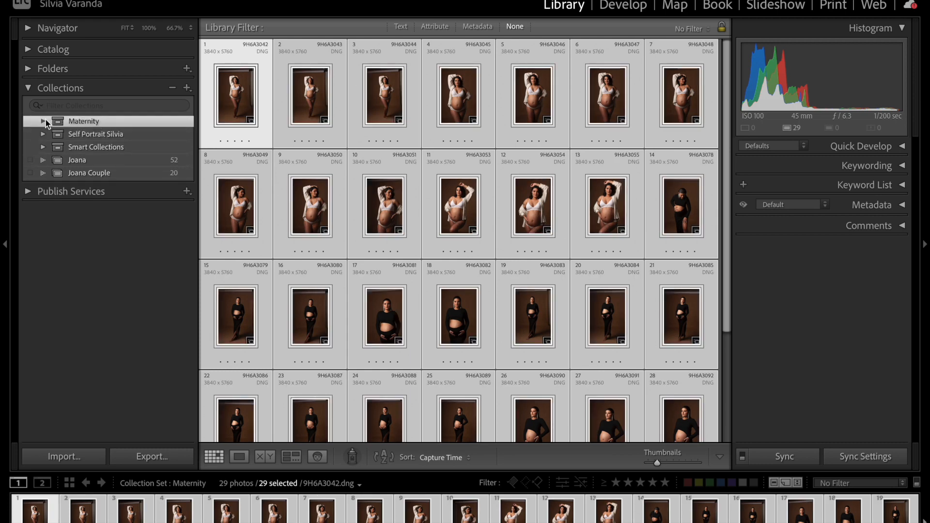
left_click(43, 121)
left_click(95, 135)
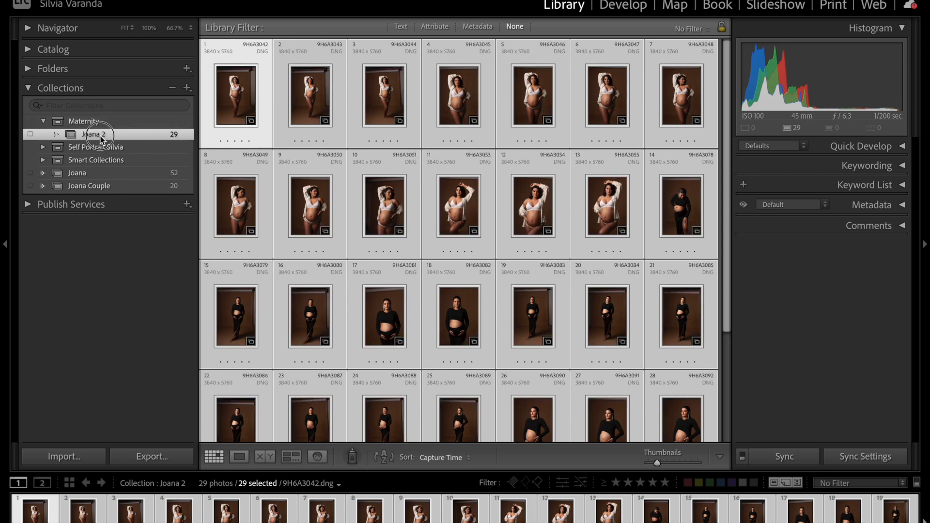
scroll(365, 194, "down", 3)
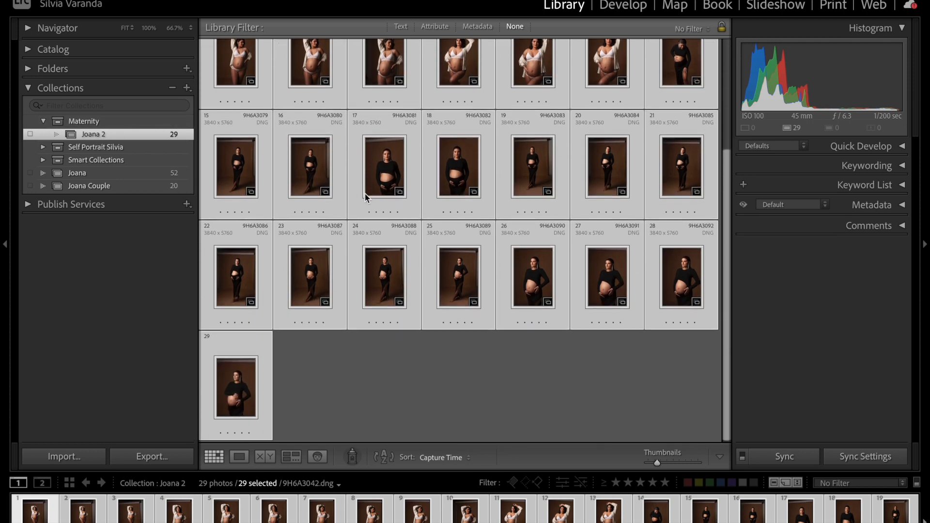
scroll(365, 195, "up", 3)
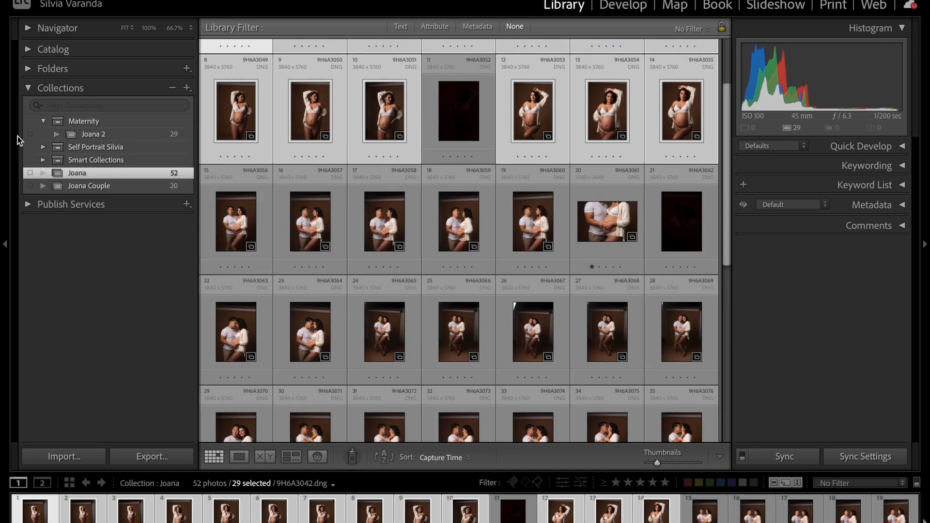
left_click(43, 121)
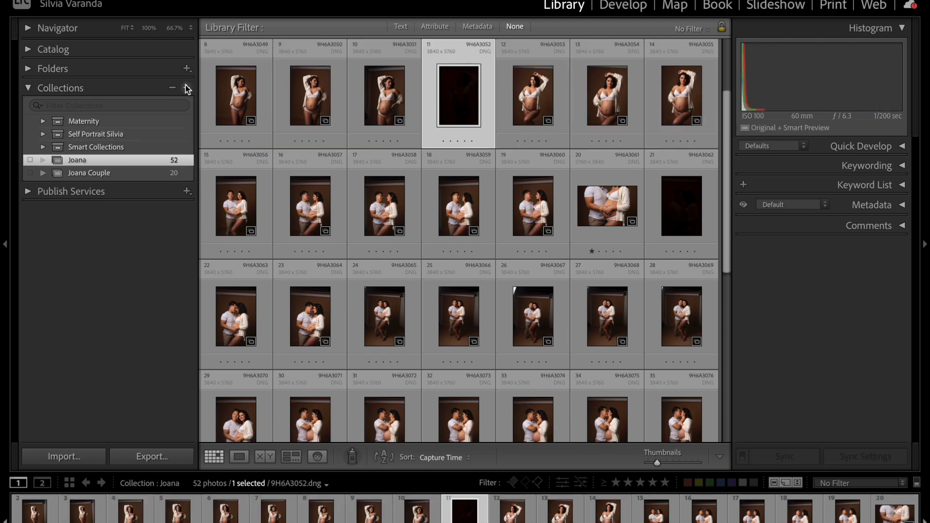
Step: Create a collection set named "Couples" outside any other set
left_click(187, 88)
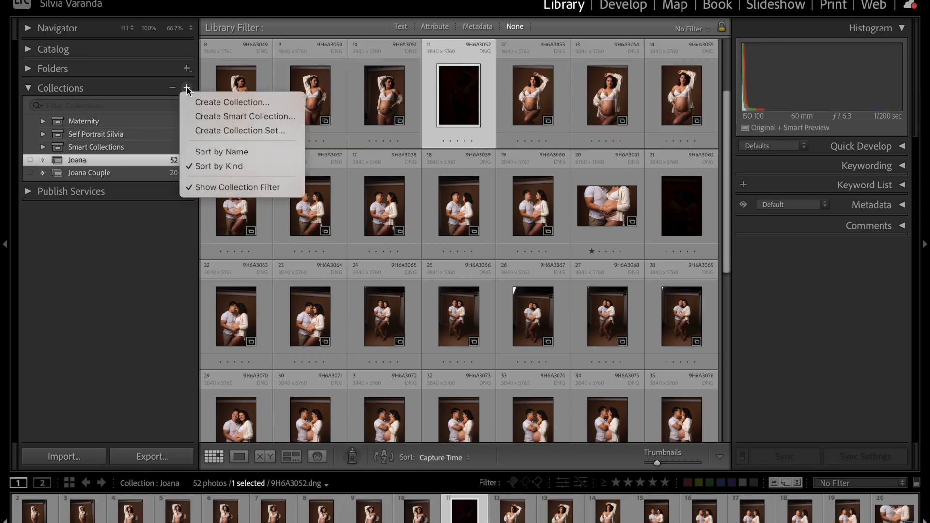
left_click(240, 131)
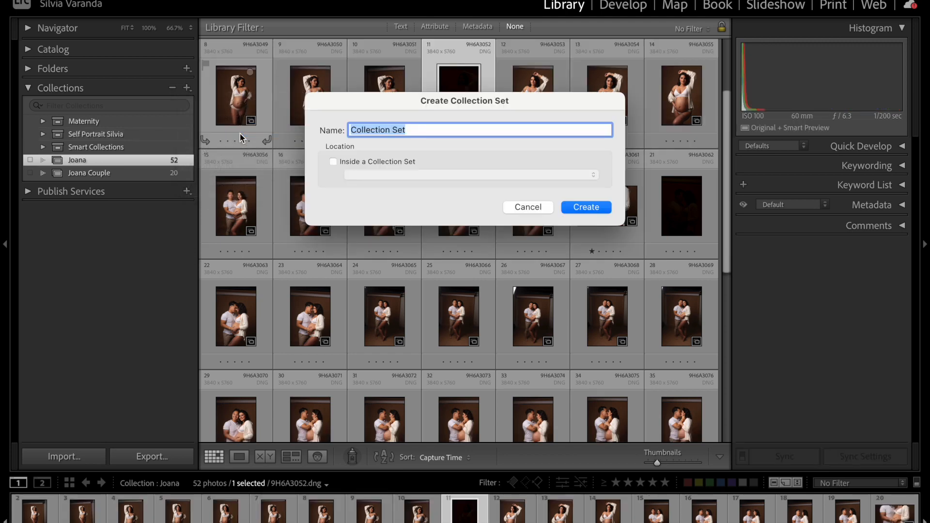
type("Coluples")
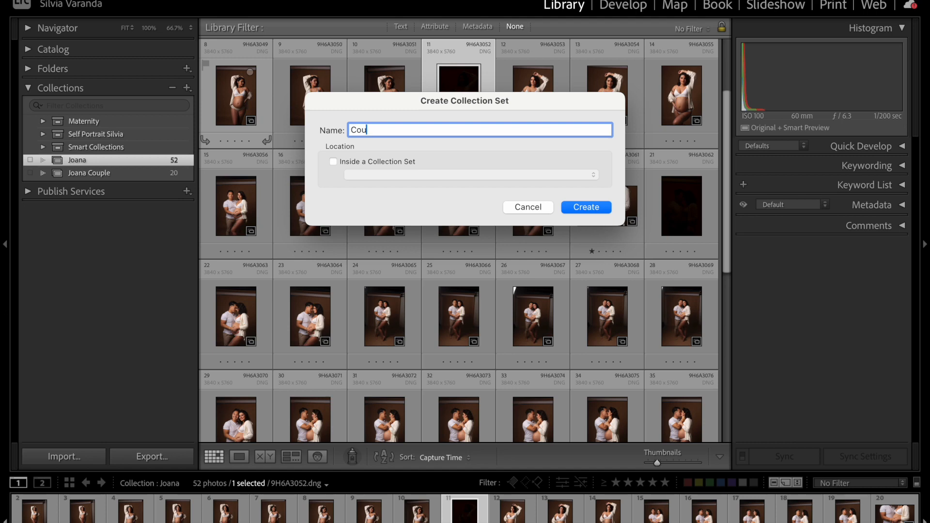
left_click(577, 209)
Step: Select the couple photos 9H6A3056 to 9H6A3061 and 9H6A3063 to 9H6A3077 in the client's full collection
left_click(386, 326)
scroll(386, 326, "down", 3)
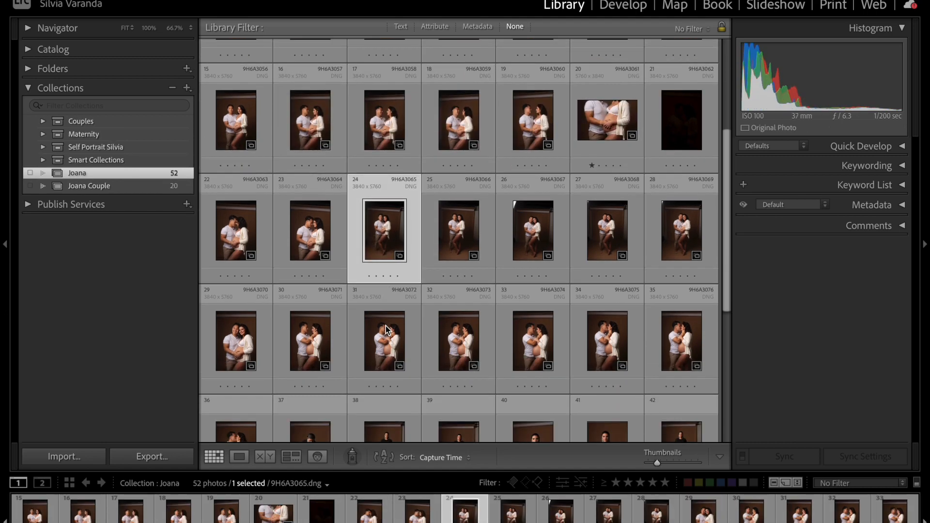
scroll(385, 325, "up", 3)
scroll(386, 329, "up", 1)
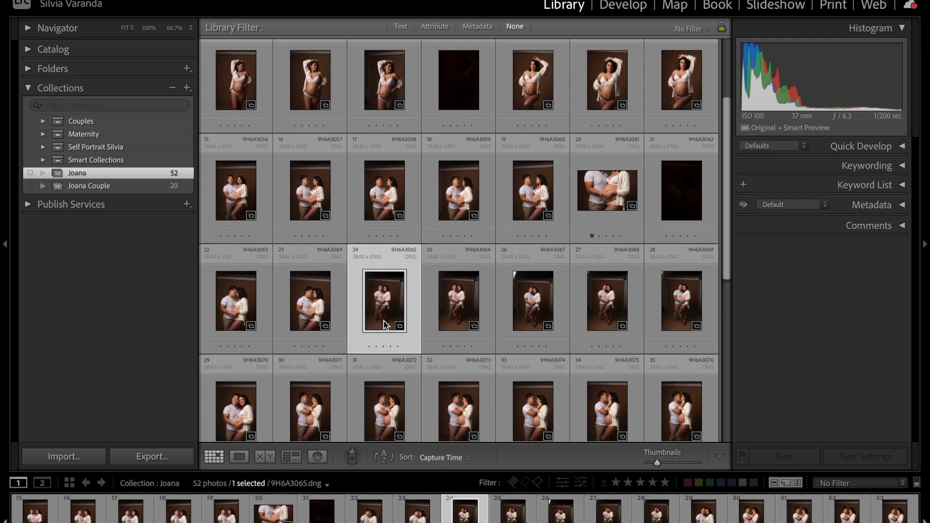
left_click(235, 197)
left_click(615, 223, "shift")
left_click(236, 301, "ctrl")
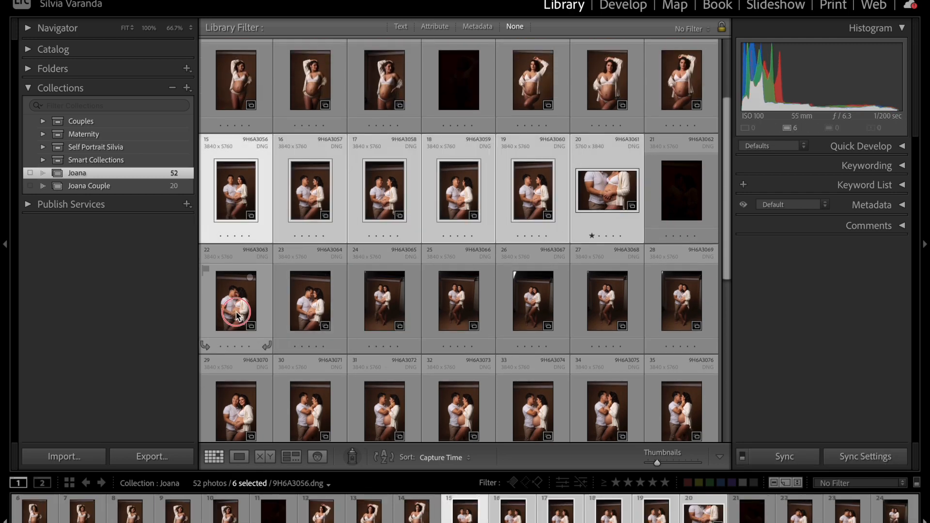
scroll(409, 330, "down", 3)
left_click(232, 328, "shift")
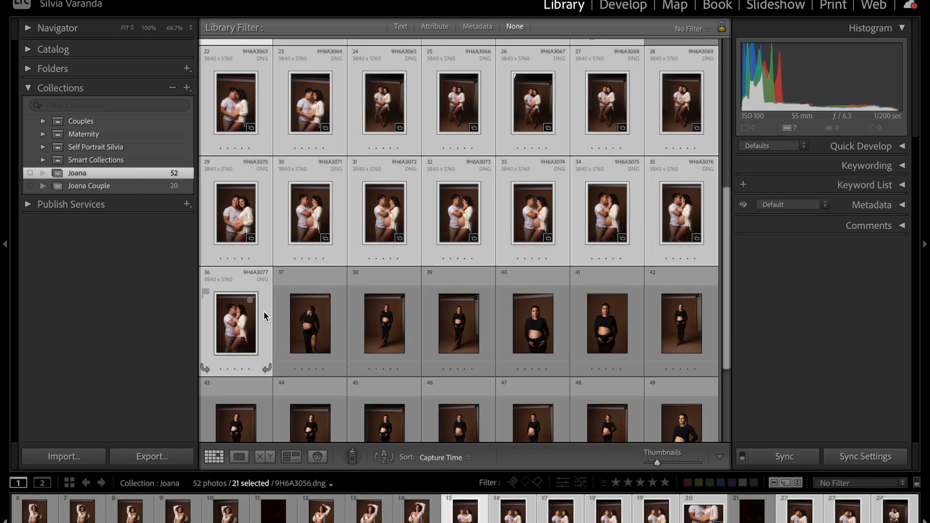
scroll(303, 295, "up", 2)
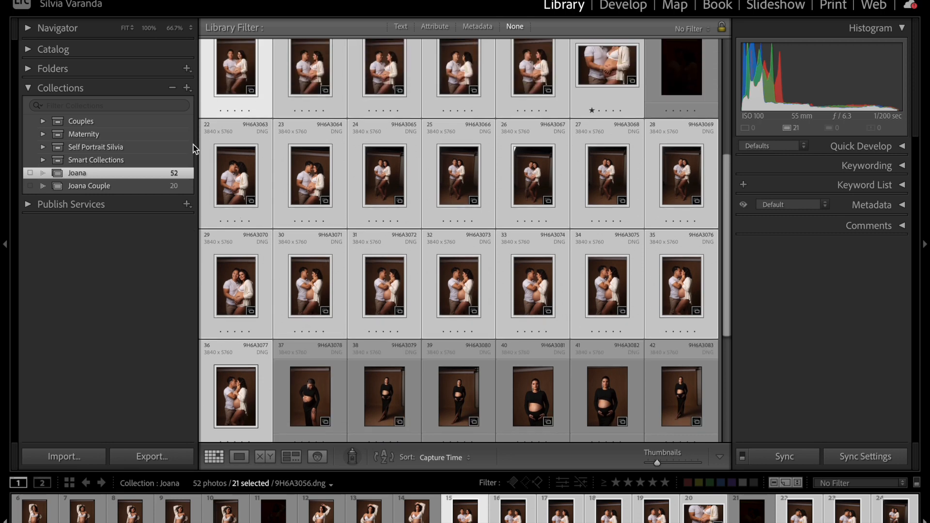
Step: Create a collection named with the client's first name plus "Couples Photos" inside the Couples set, including the selected photos, and collapse the set
left_click(187, 89)
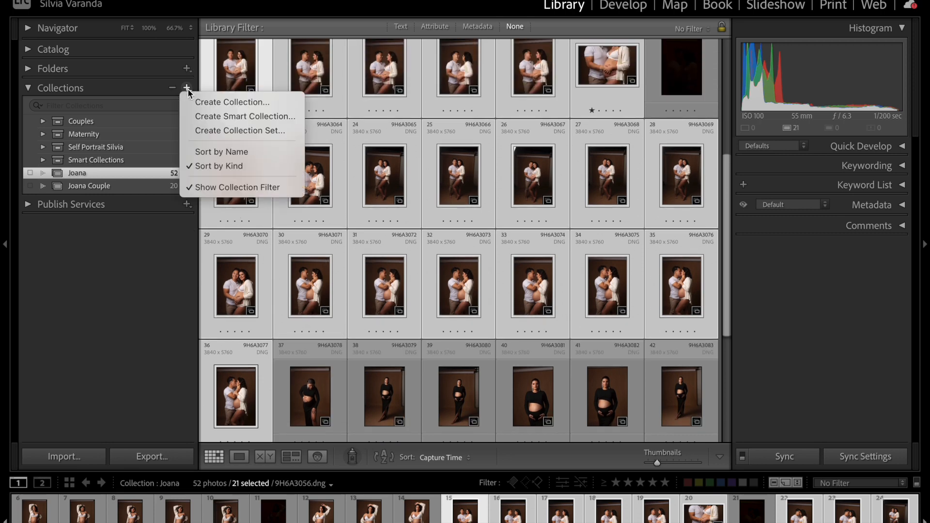
left_click(199, 103)
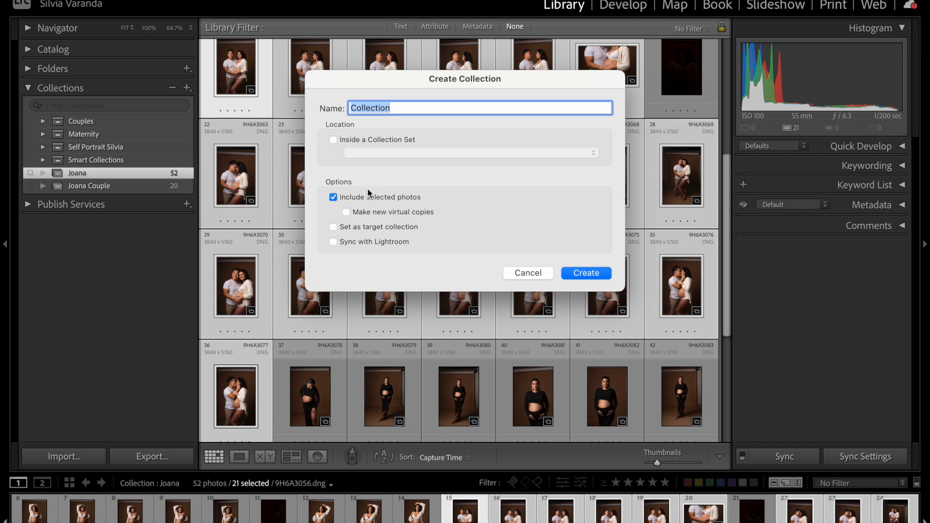
type("Joana Couples Photos")
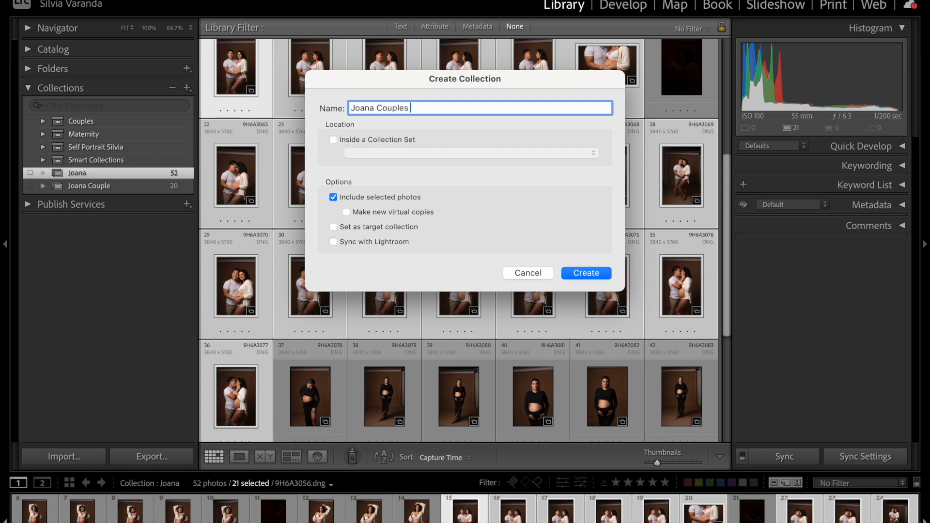
left_click(353, 142)
left_click(378, 154)
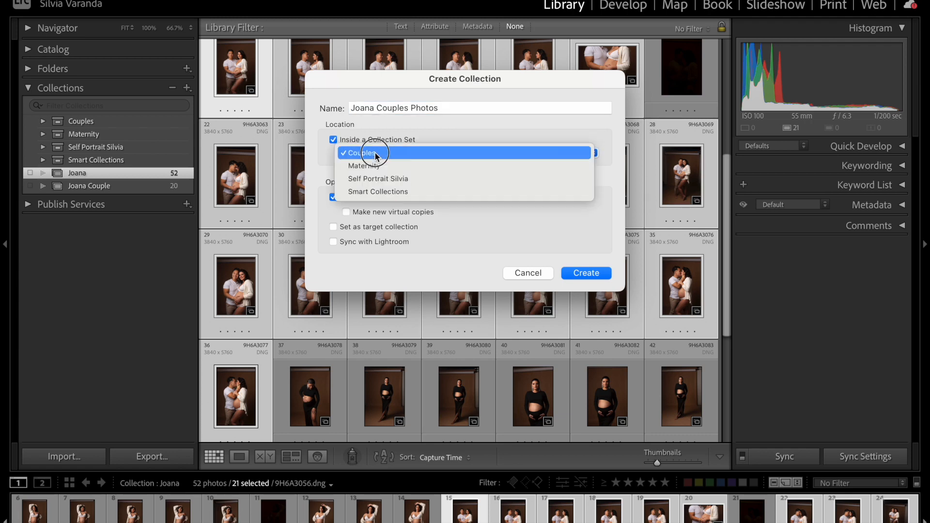
left_click(377, 153)
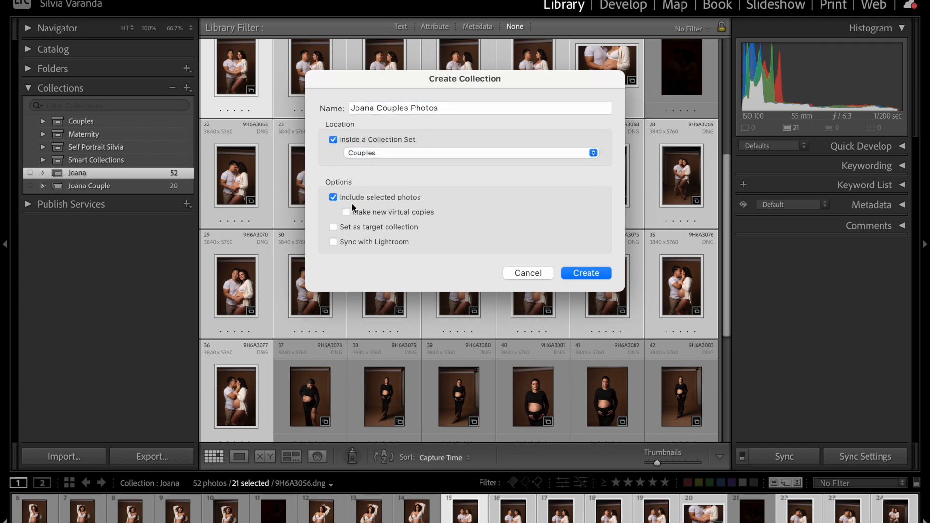
left_click(582, 273)
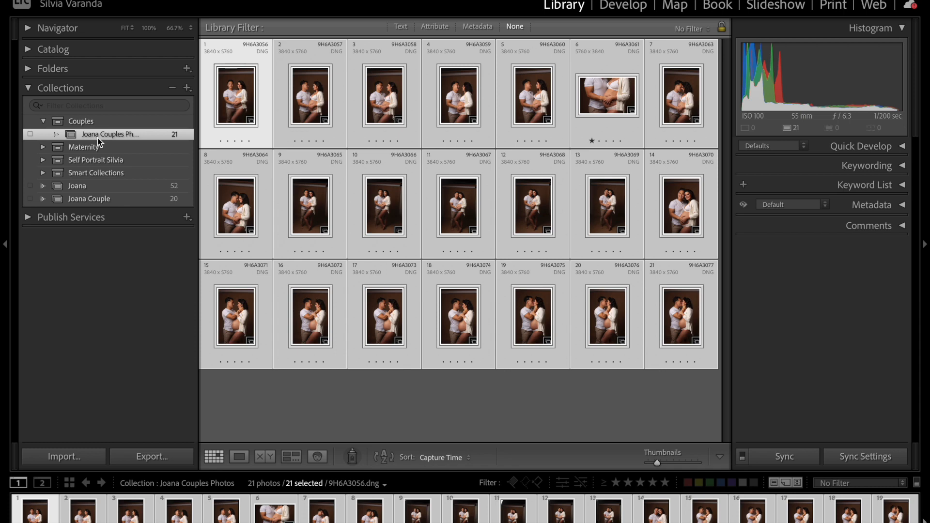
left_click(72, 122)
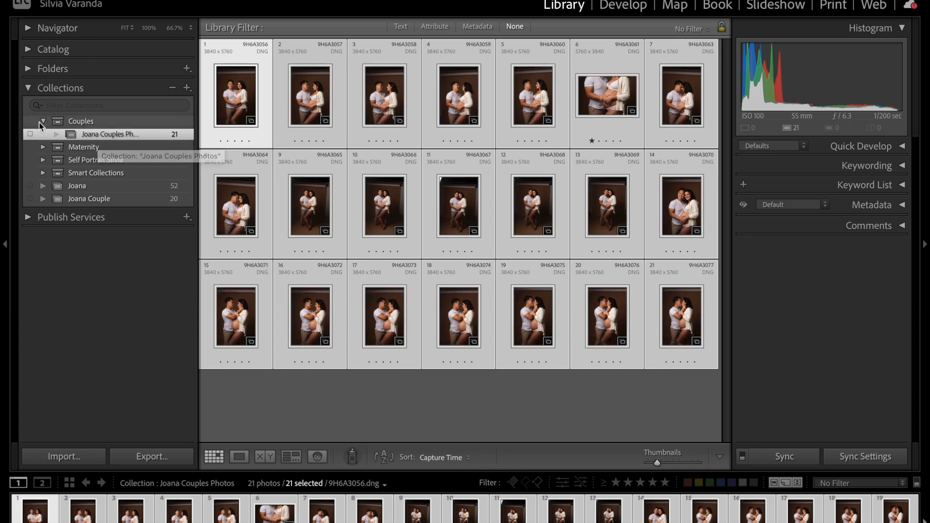
left_click(42, 121)
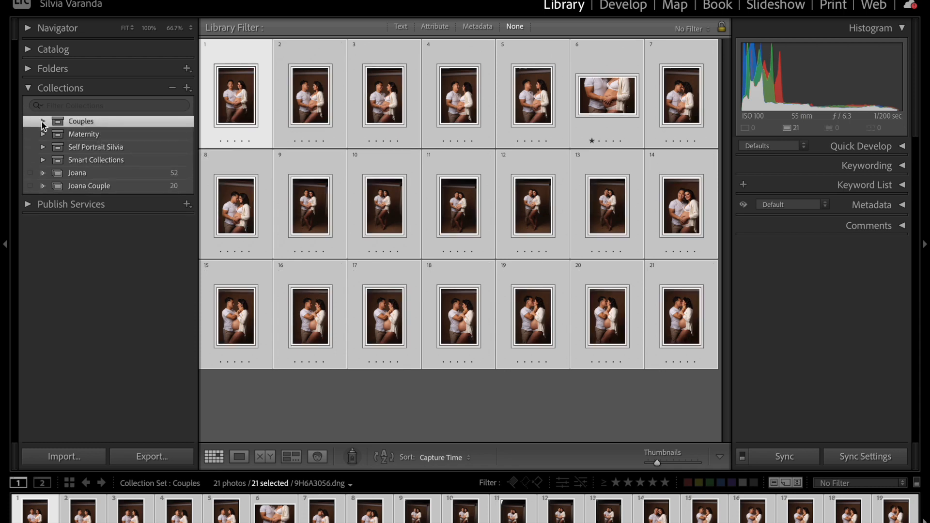
Step: Create a collection set named "Weddings" without placing it inside the Couples set
left_click(188, 88)
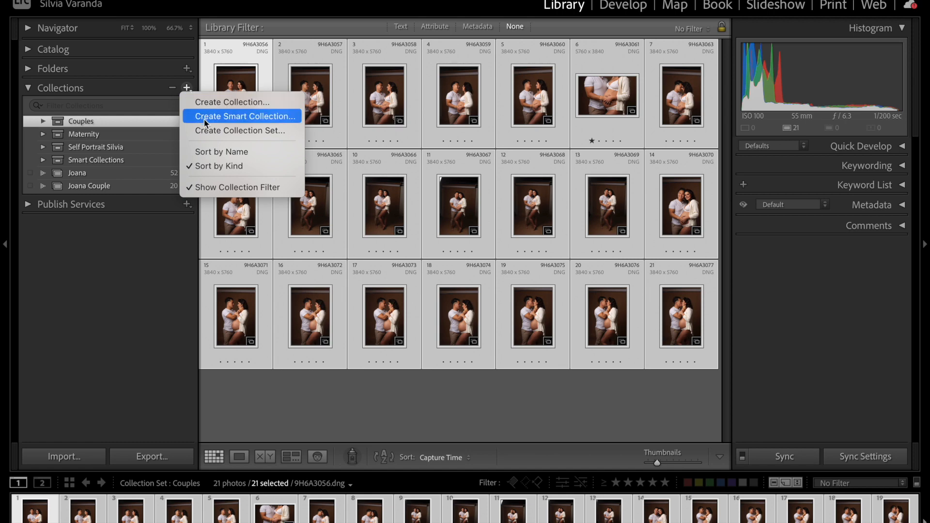
left_click(210, 130)
type("Weddings")
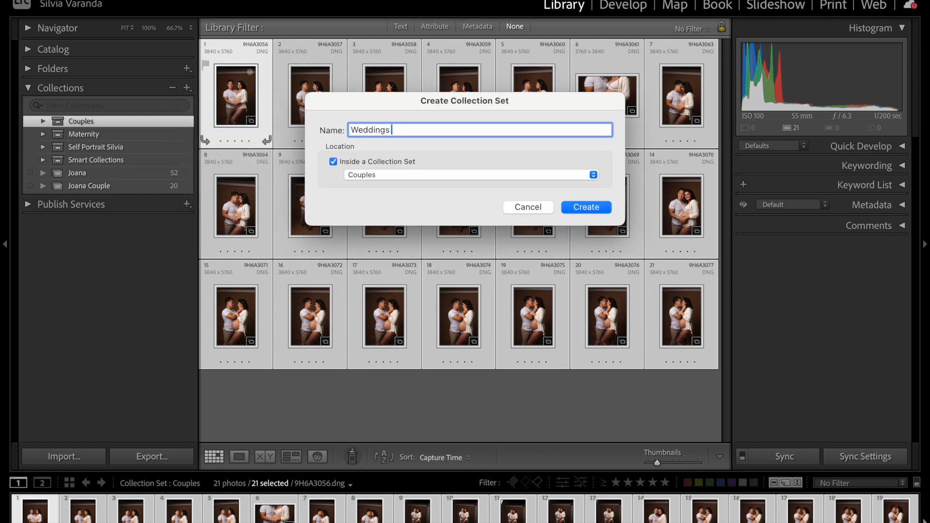
left_click(333, 162)
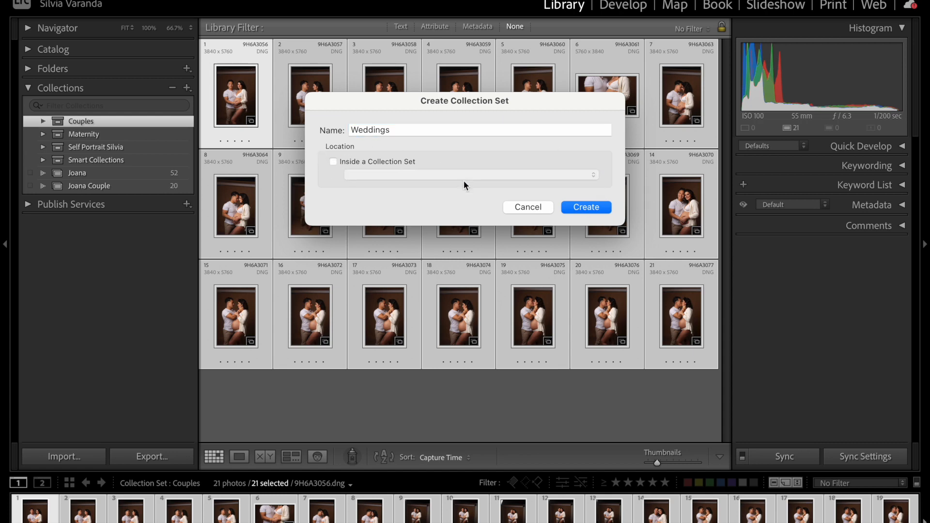
left_click(586, 208)
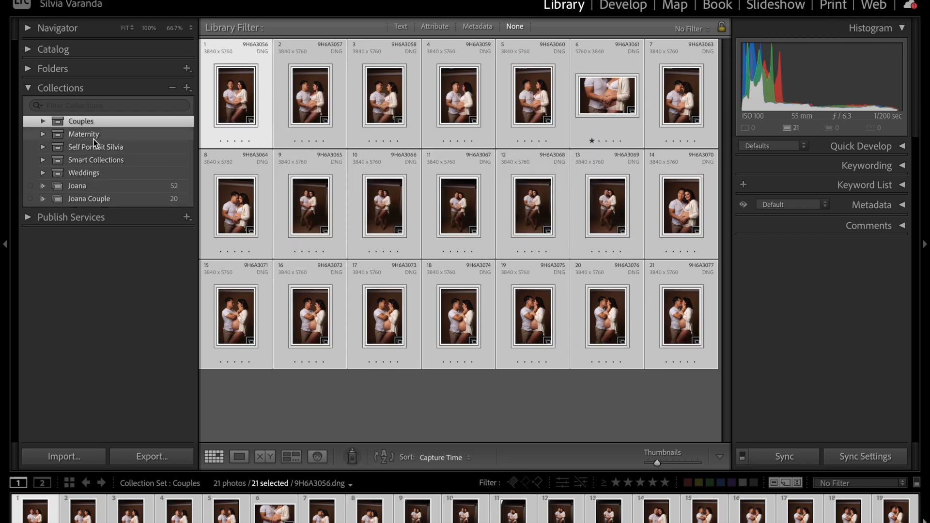
Step: Show the contents of the Weddings collection set and delete the set
left_click(82, 173)
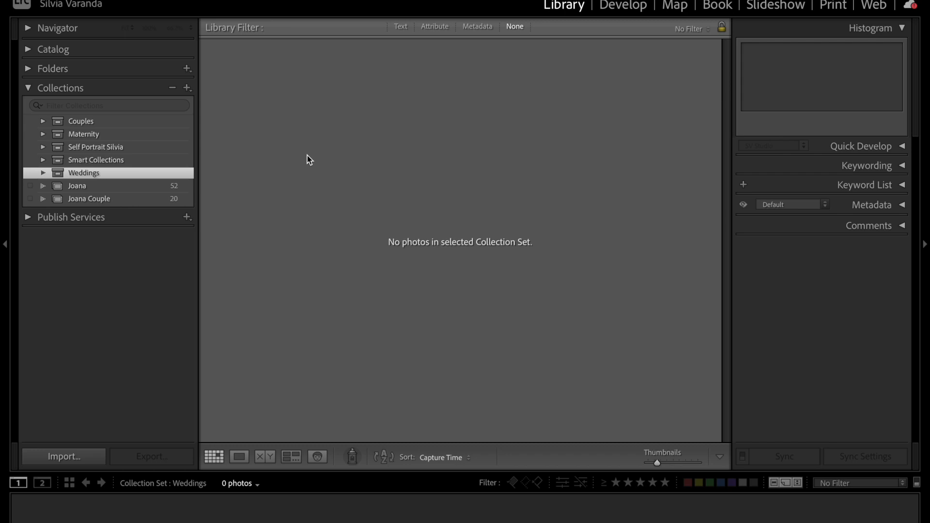
right_click(113, 174)
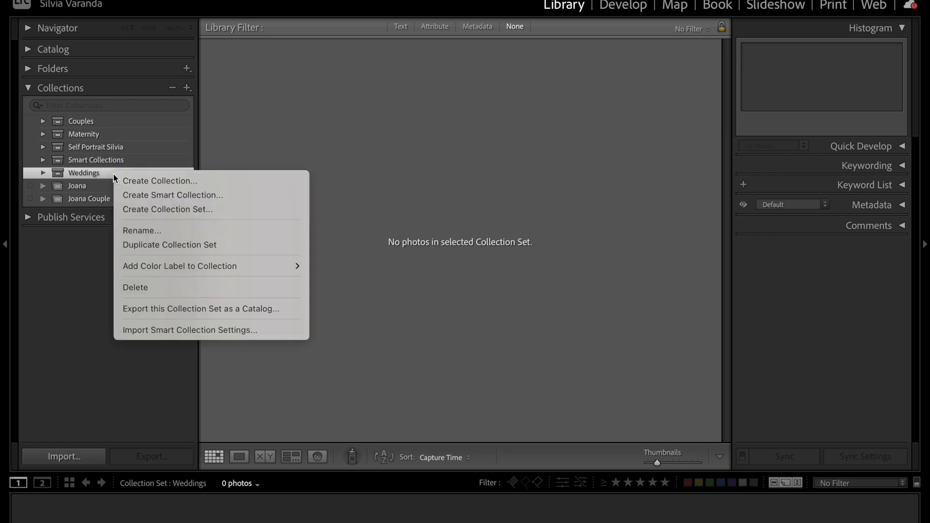
left_click(144, 289)
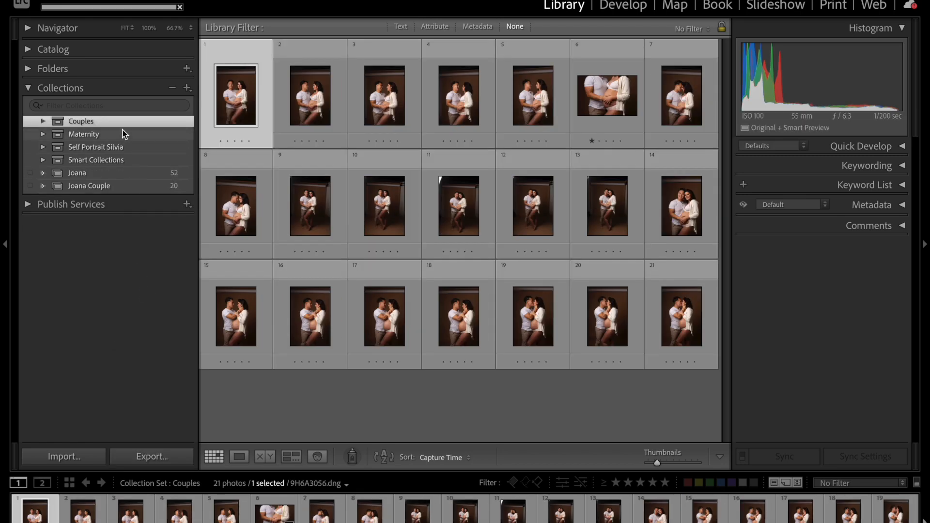
Step: Delete the Couples and Maternity collection sets together with the collections inside them
right_click(121, 121)
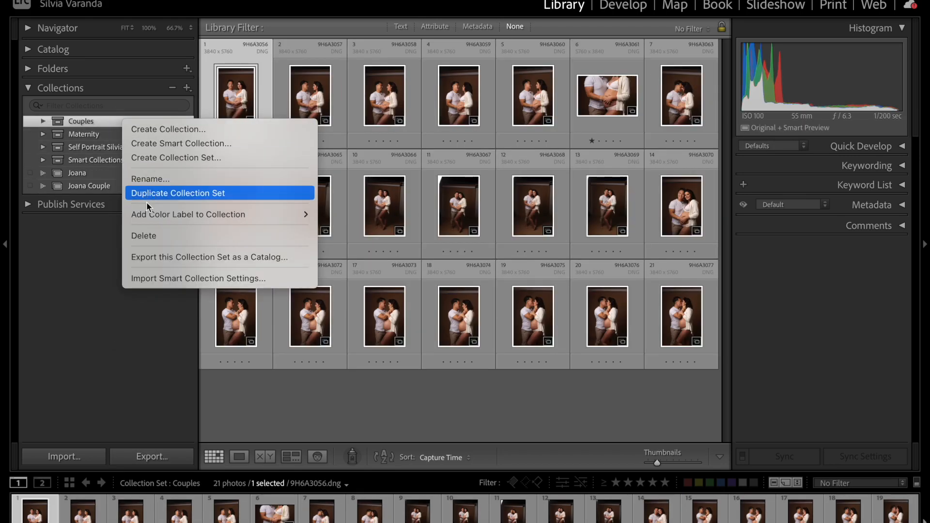
key("Escape")
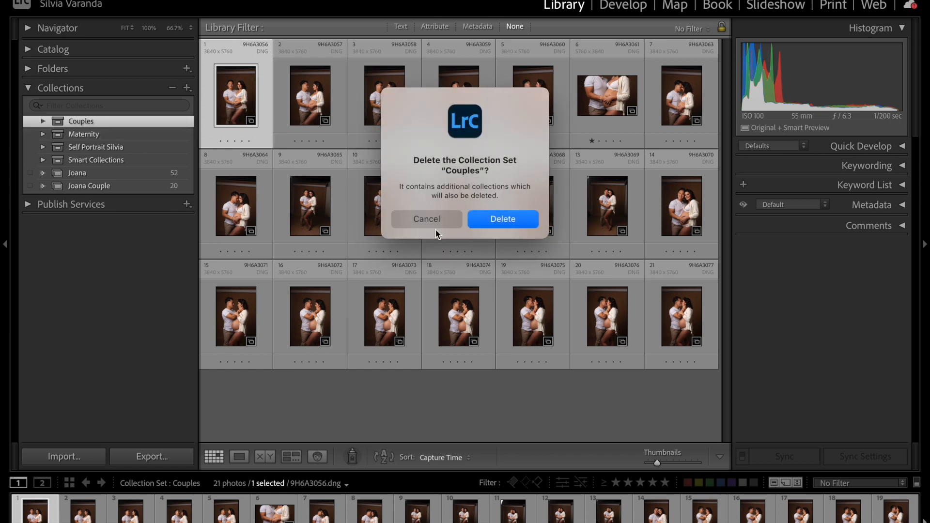
left_click(507, 222)
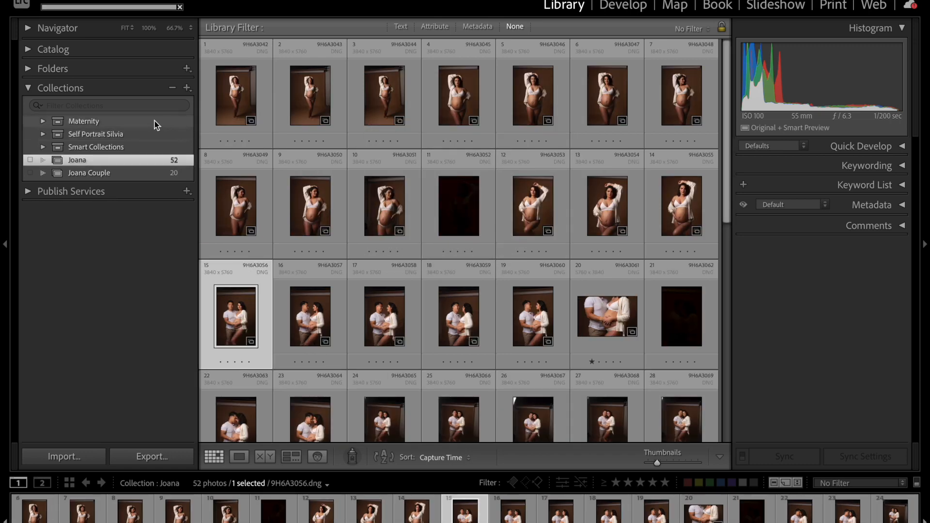
left_click(147, 121)
right_click(147, 122)
left_click(178, 235)
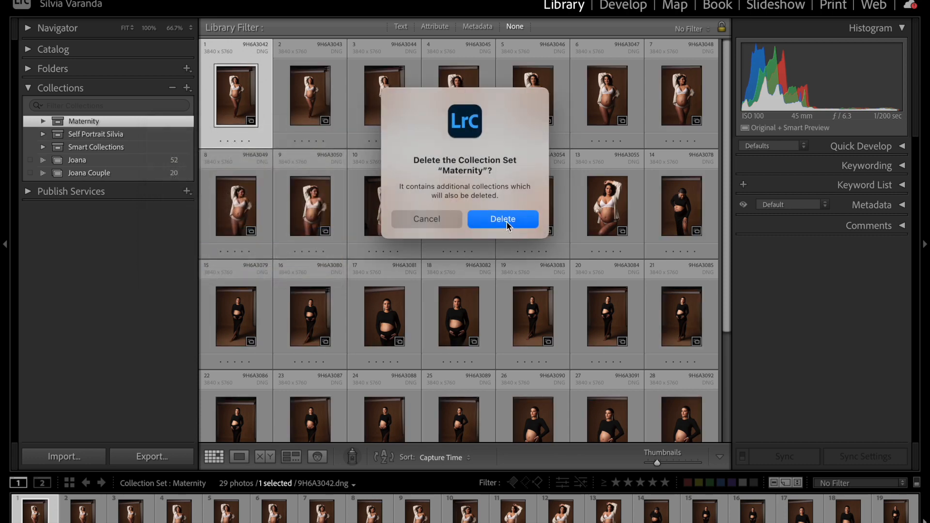
left_click(507, 222)
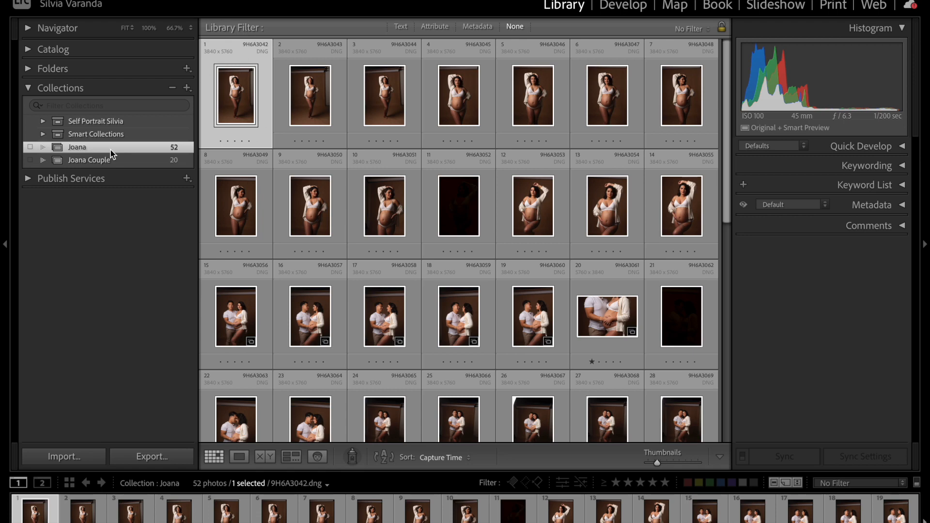
Step: Delete the client's full collection and the client's separate couple collection
right_click(110, 150)
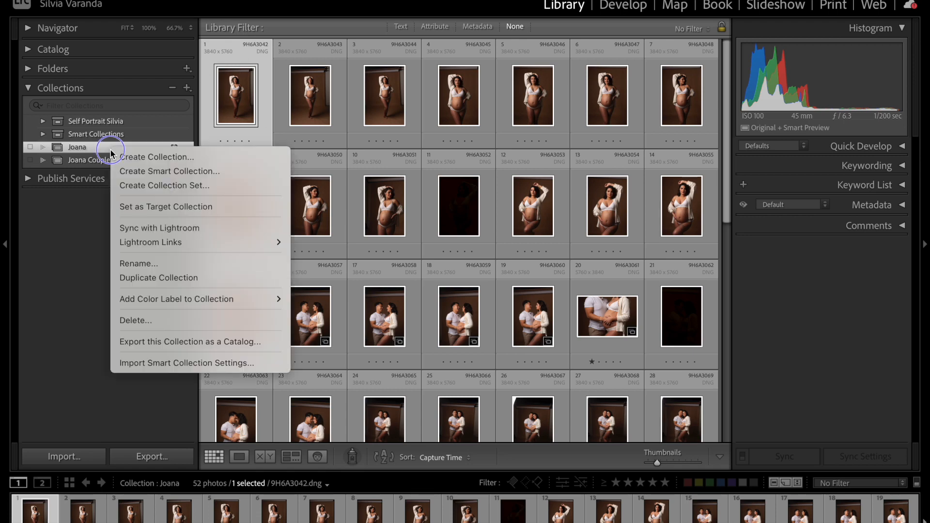
left_click(149, 320)
left_click(499, 222)
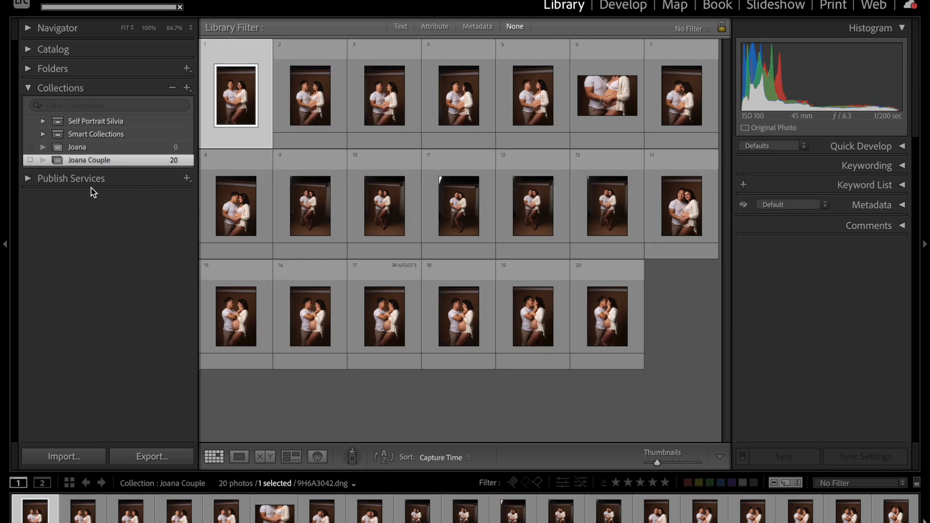
right_click(114, 148)
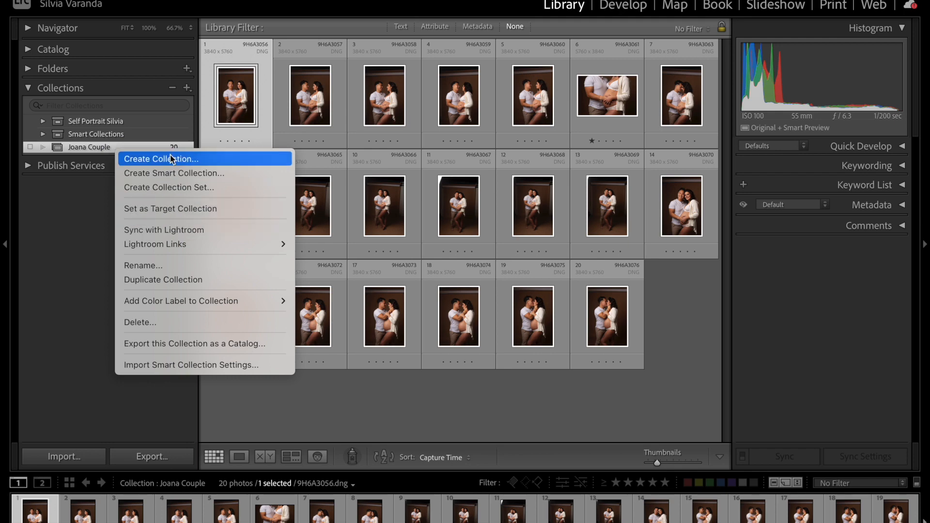
left_click(161, 321)
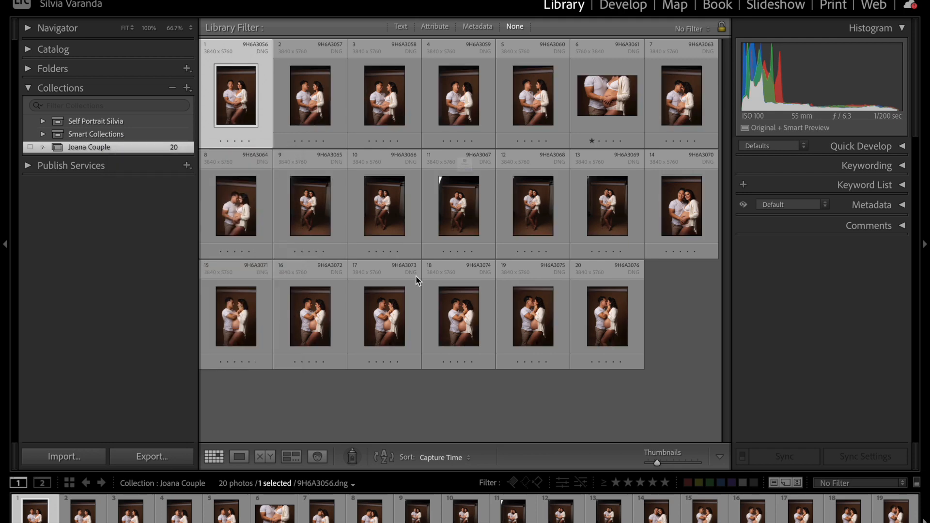
left_click(500, 224)
Step: Look through All Photographs to check for the client's solo and couple photos
scroll(332, 191, "up", 3)
scroll(332, 191, "down", 6)
scroll(331, 188, "up", 6)
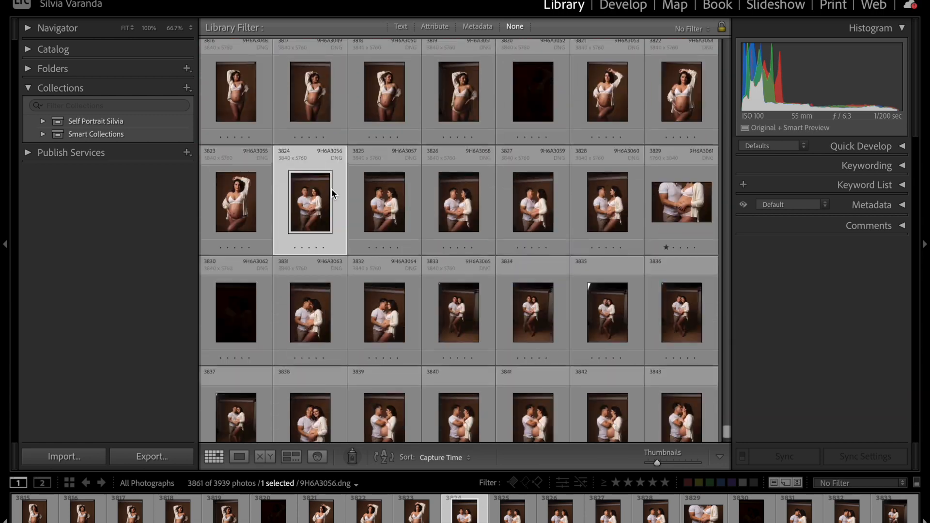
scroll(331, 188, "down", 4)
scroll(332, 192, "up", 2)
scroll(332, 192, "down", 4)
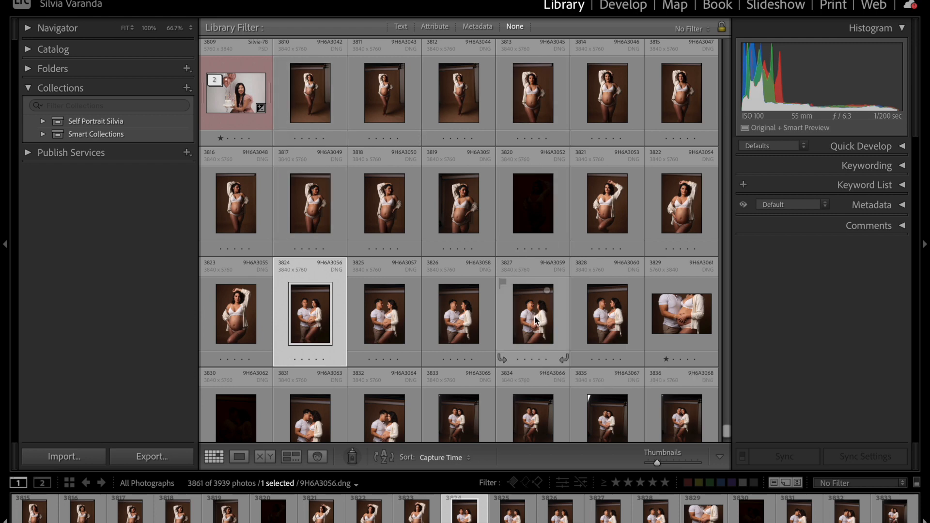
Step: Open the client's subfolder under Desktop in Folders and look through its photos, with Collections collapsed
left_click(27, 88)
left_click(28, 68)
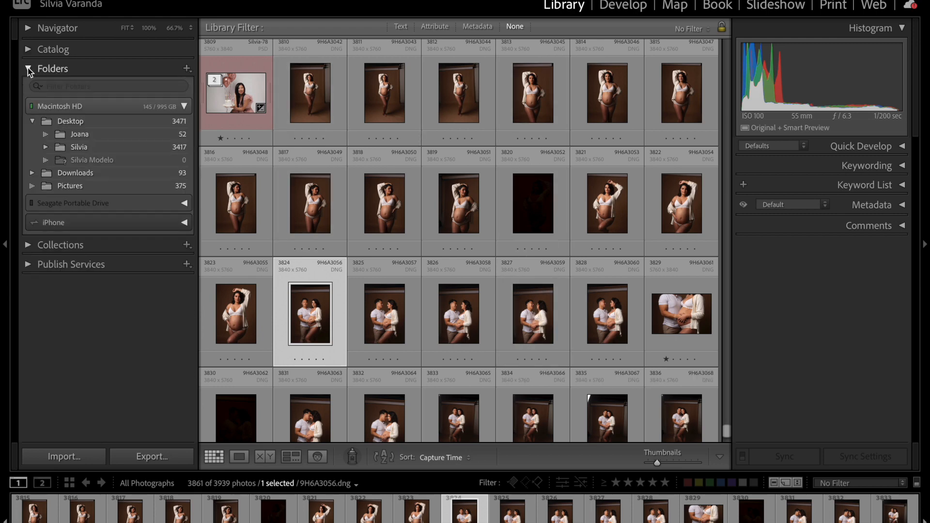
left_click(32, 120)
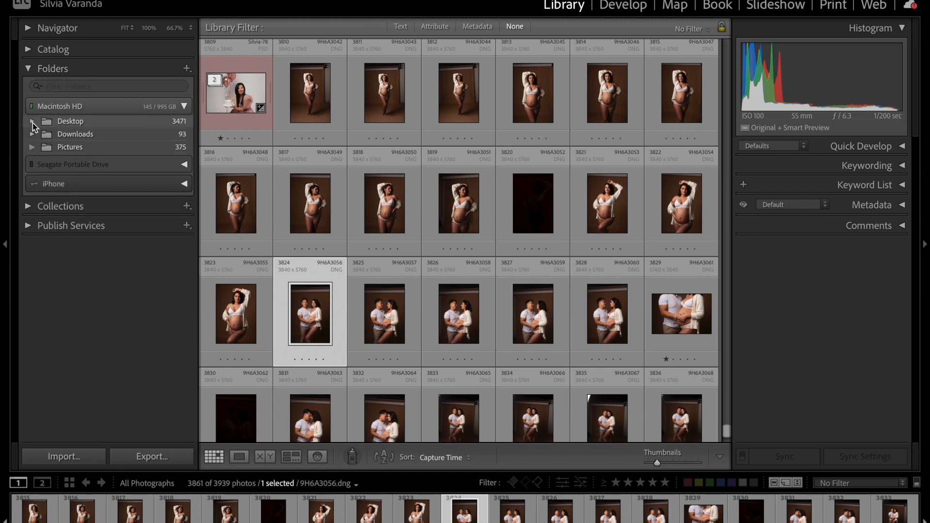
left_click(32, 122)
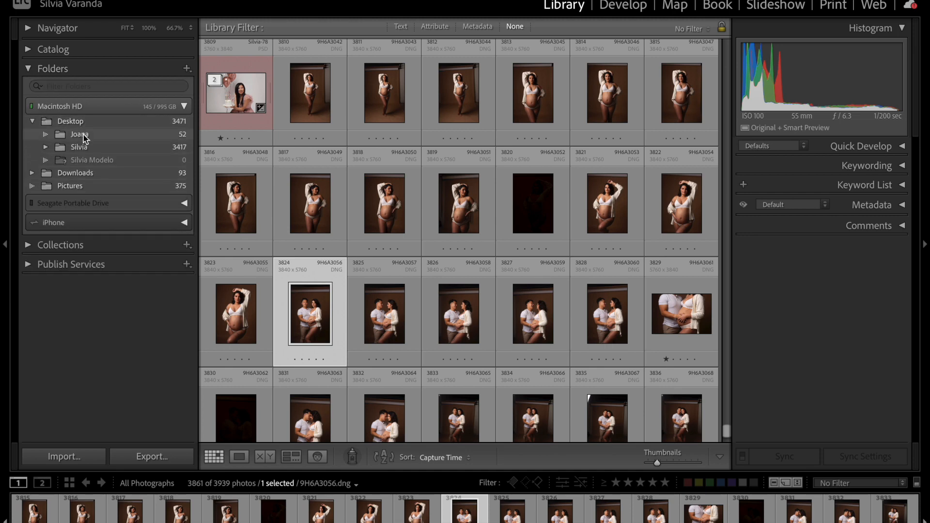
left_click(88, 137)
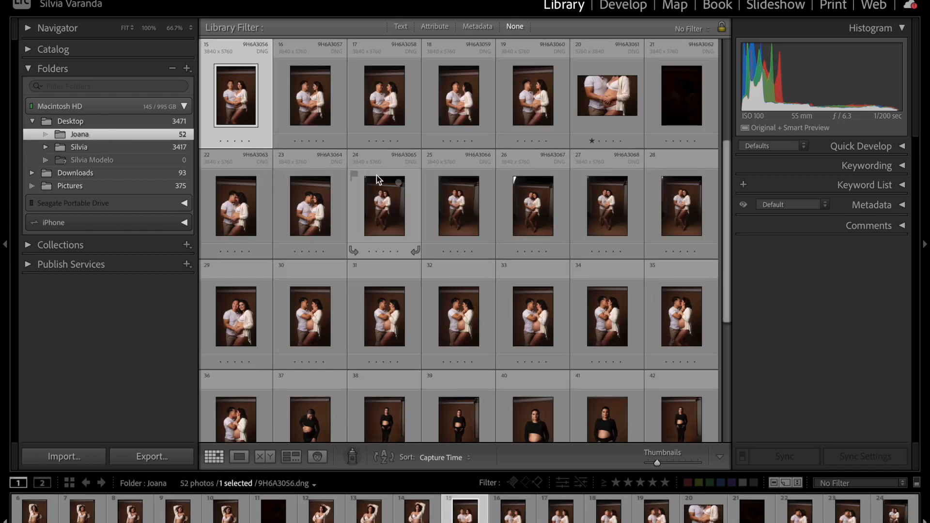
scroll(377, 180, "down", 2)
scroll(376, 176, "down", 3)
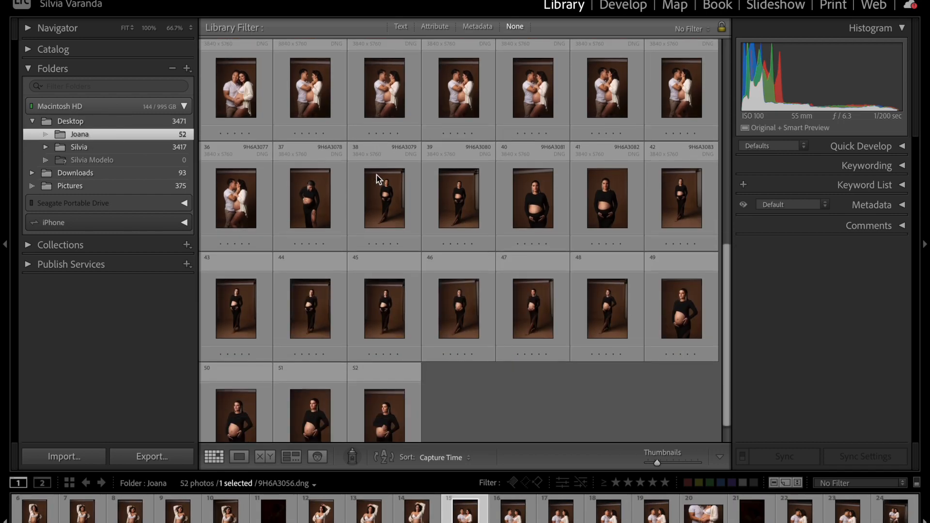
scroll(377, 175, "up", 6)
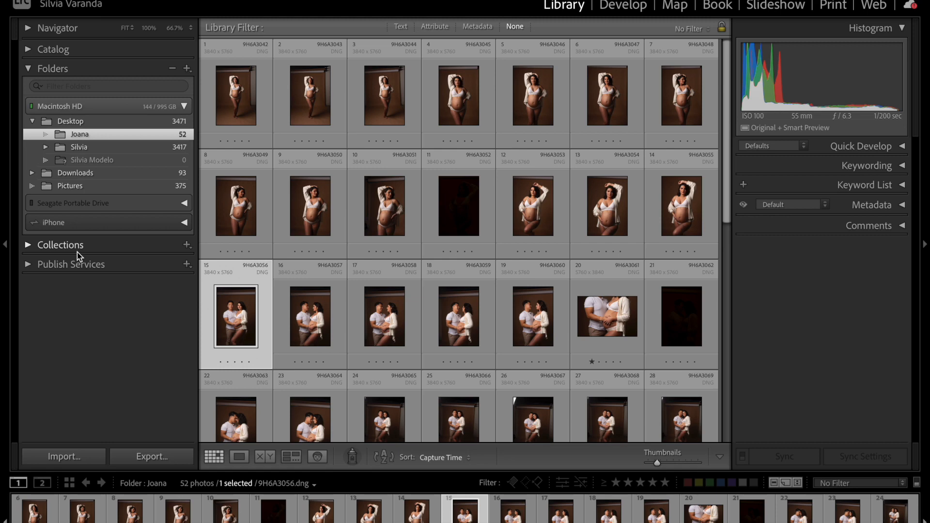